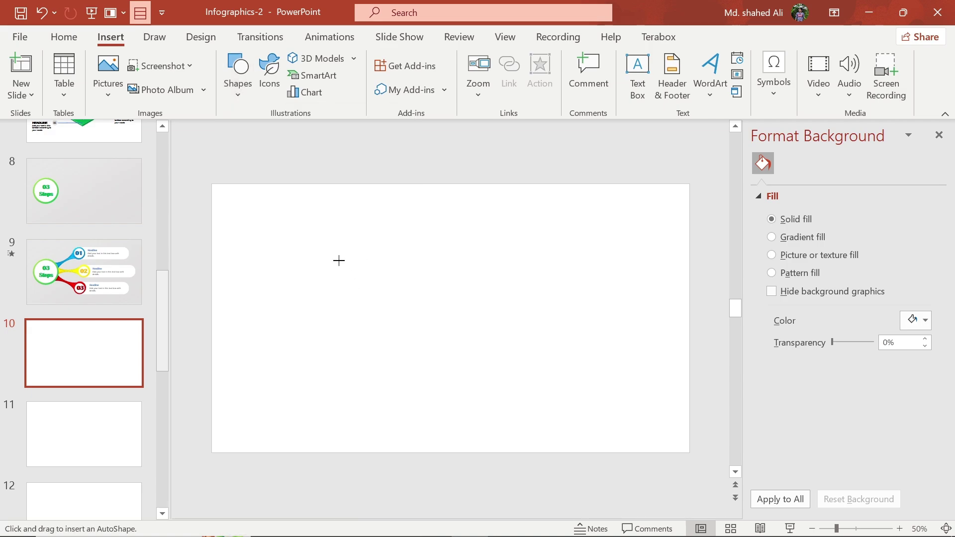
Draw a rounded square with extra-round corners, size it 2.2 × 2.2 inches, and copy it below
{"action": "left_click_drag", "start_coordinate": [338, 261], "coordinate": [430, 346]}
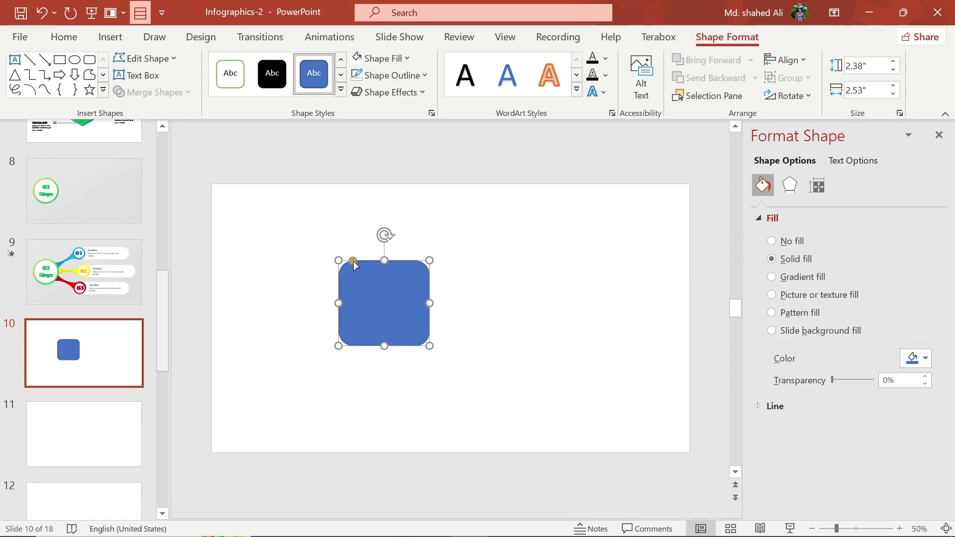
{"action": "left_click_drag", "start_coordinate": [353, 261], "coordinate": [373, 266]}
{"action": "left_click", "coordinate": [875, 62]}
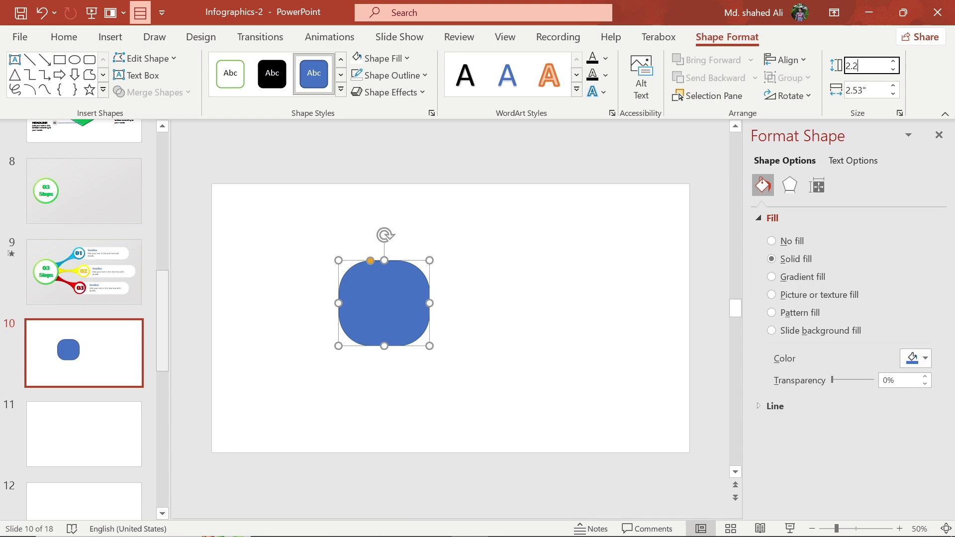
{"action": "type", "text": "2.2"}
{"action": "key", "text": "Return"}
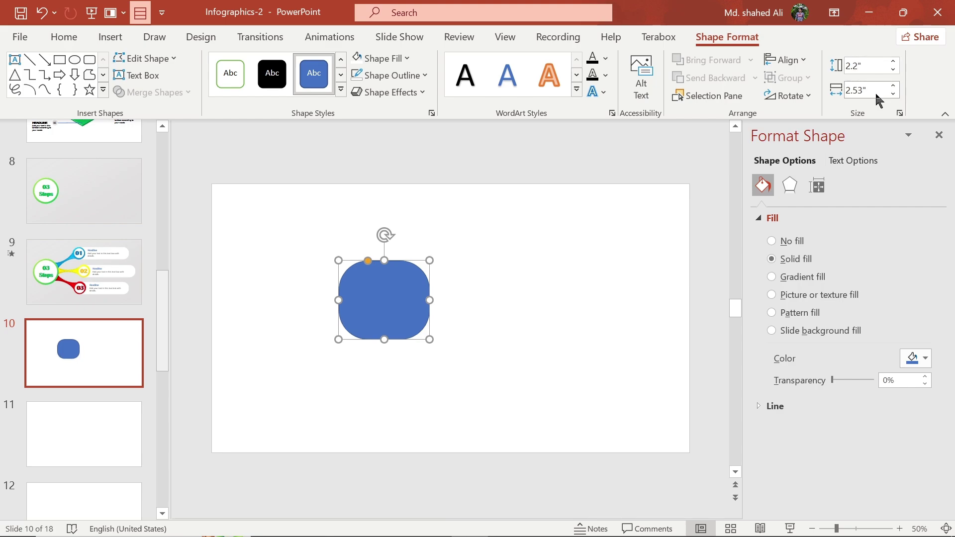
{"action": "left_click", "coordinate": [876, 95]}
{"action": "type", "text": "2.2"}
{"action": "key", "text": "Return"}
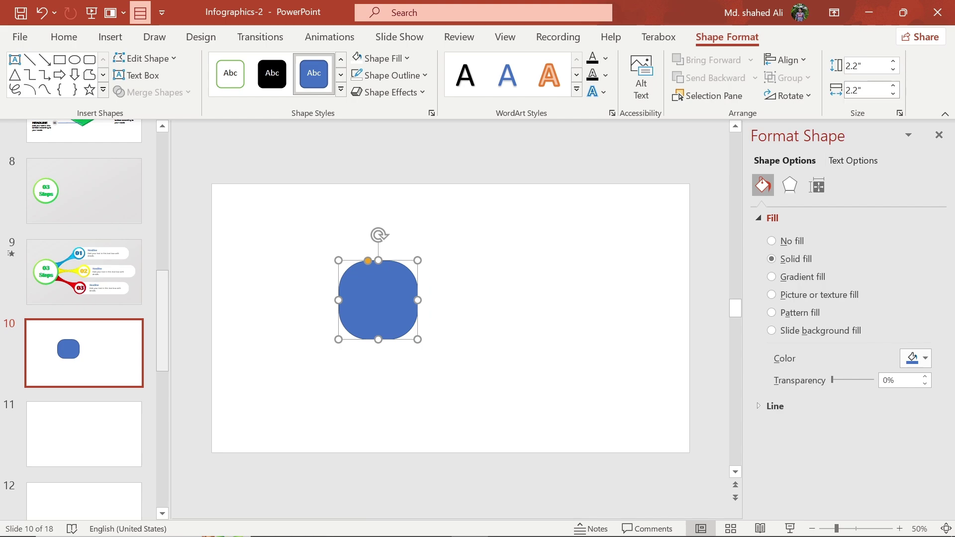
{"action": "left_click_drag", "start_coordinate": [485, 289], "coordinate": [378, 292]}
Complete the 2x2 grid and round the top-right and bottom-left squares into circles
{"action": "left_click", "coordinate": [544, 292]}
{"action": "left_click", "coordinate": [483, 278]}
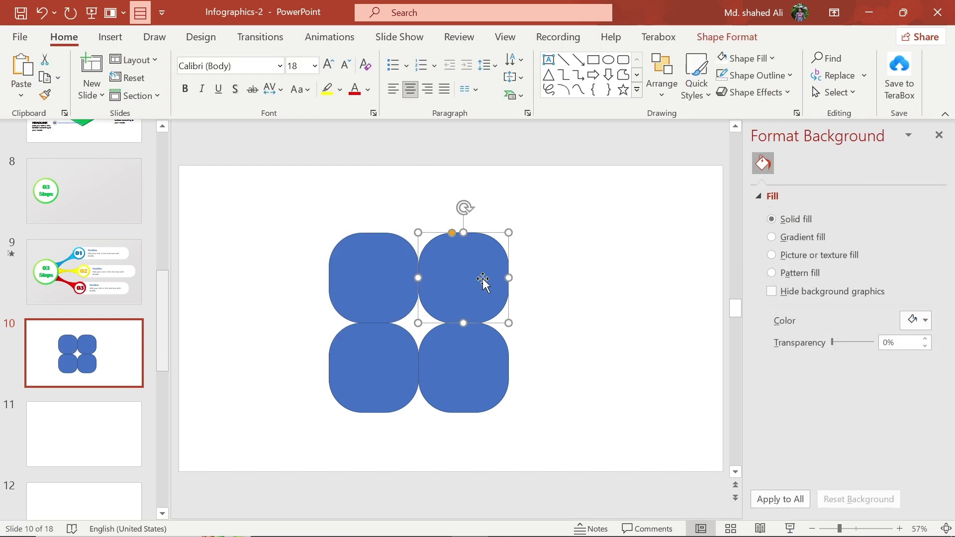
{"action": "left_click_drag", "start_coordinate": [452, 233], "coordinate": [464, 233]}
{"action": "left_click", "coordinate": [378, 376]}
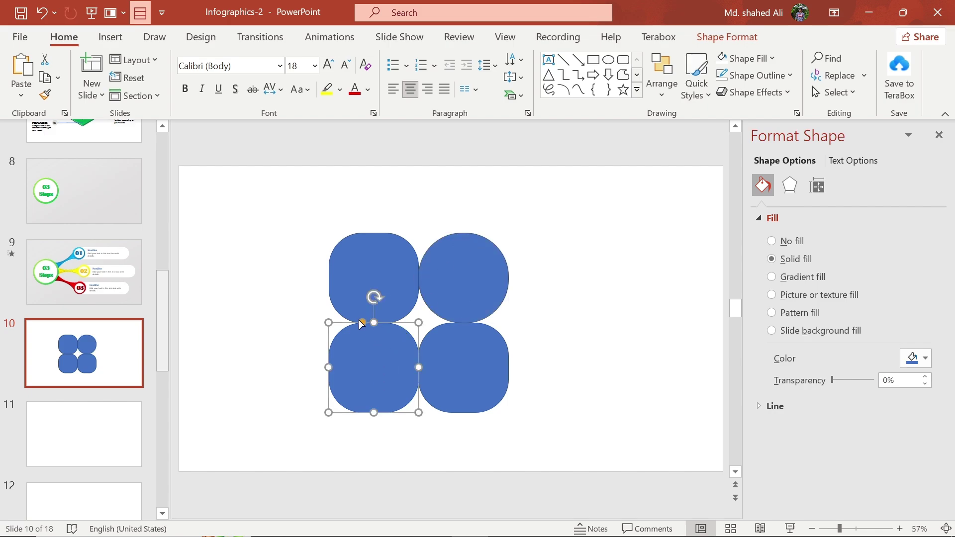
{"action": "left_click_drag", "start_coordinate": [360, 324], "coordinate": [382, 321]}
Select all four shapes and split their overlaps with Merge Shapes > Fragment
{"action": "left_click", "coordinate": [569, 249]}
{"action": "key", "text": "ctrl+a"}
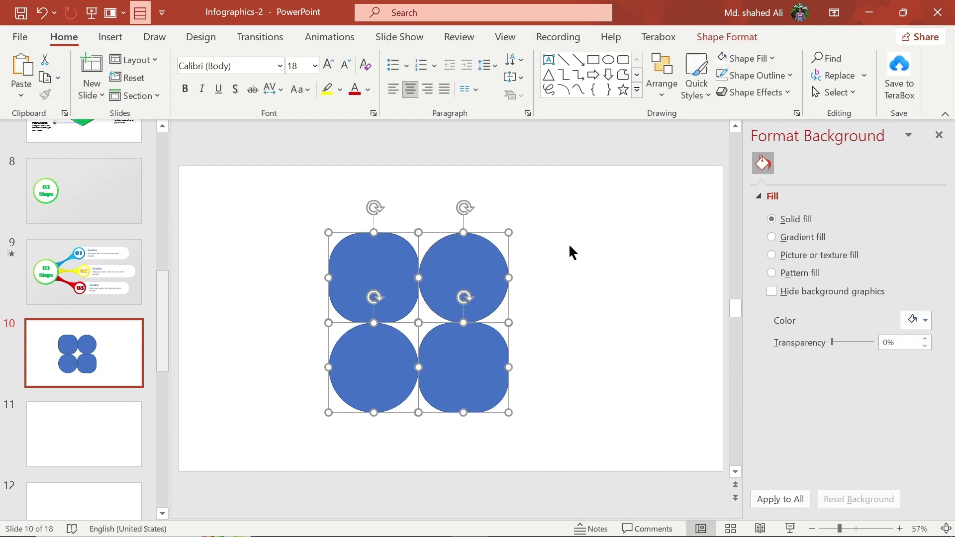
{"action": "left_click", "coordinate": [724, 37]}
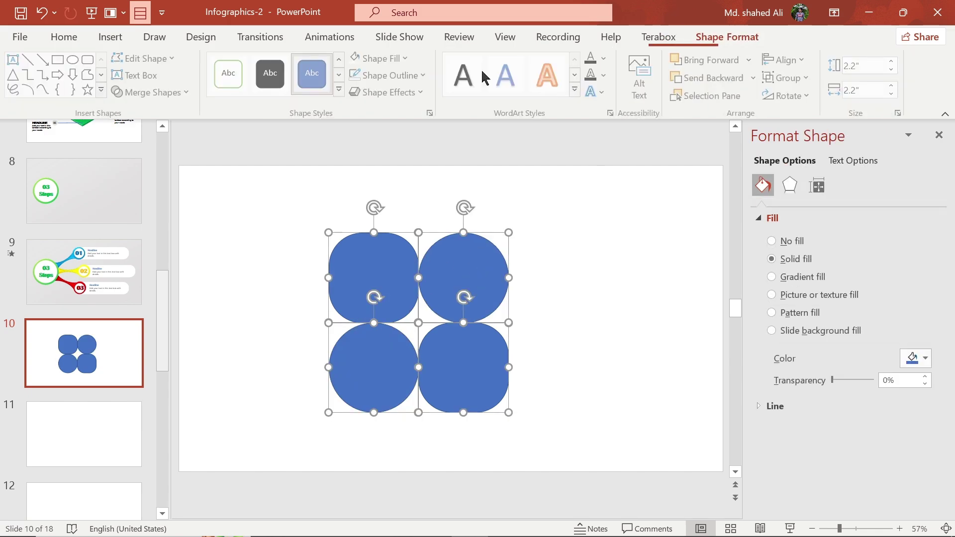
{"action": "left_click", "coordinate": [176, 95]}
{"action": "left_click", "coordinate": [158, 154]}
Select the top-left and bottom-right fragments
{"action": "left_click", "coordinate": [268, 229]}
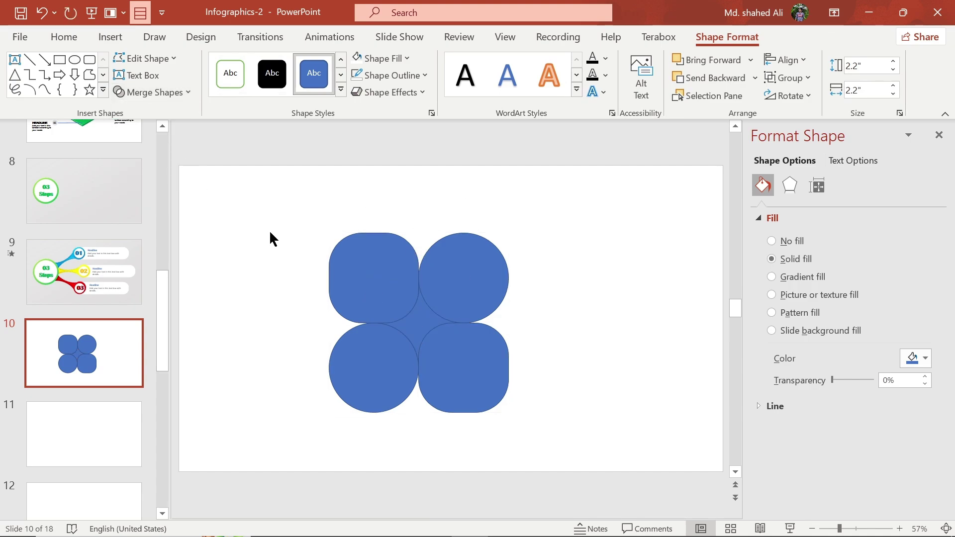
{"action": "left_click", "coordinate": [367, 292]}
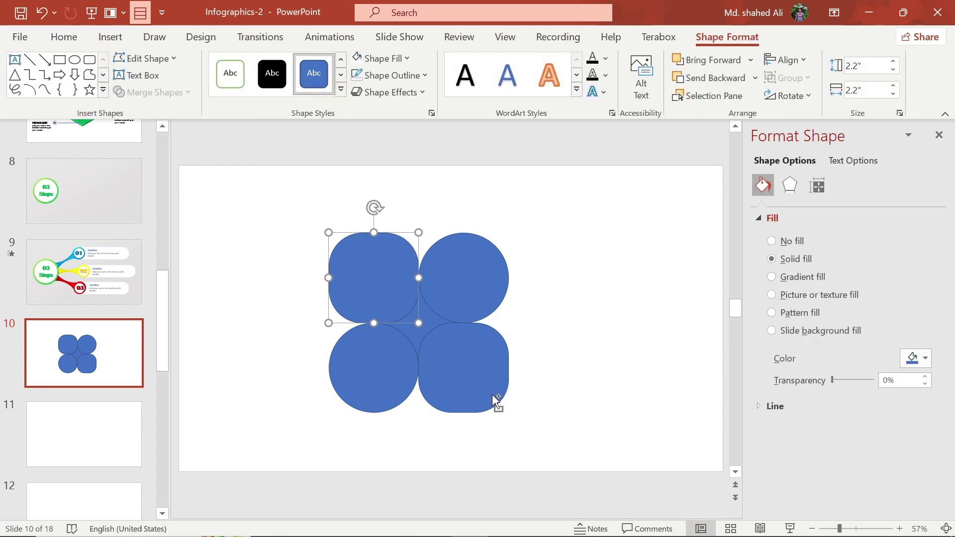
{"action": "left_click", "coordinate": [475, 387], "text": "shift"}
Delete the top-left and bottom-right fragments and Union the remaining pieces into one shape
{"action": "key", "text": "Delete"}
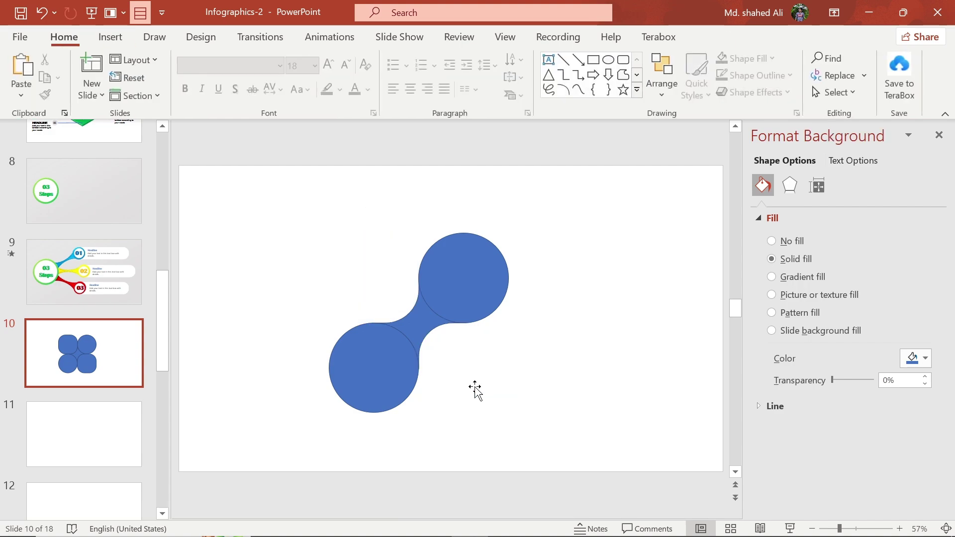
{"action": "key", "text": "ctrl+a"}
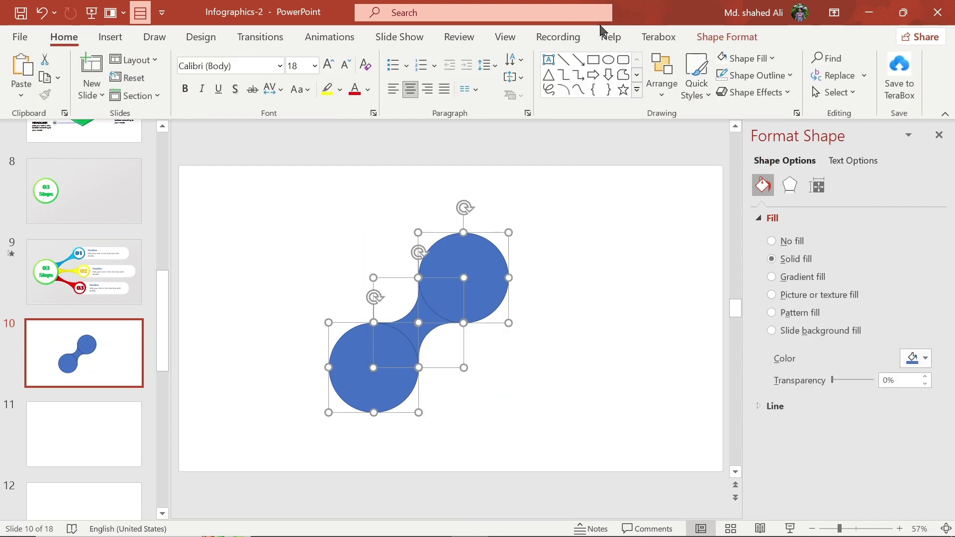
{"action": "left_click", "coordinate": [702, 36]}
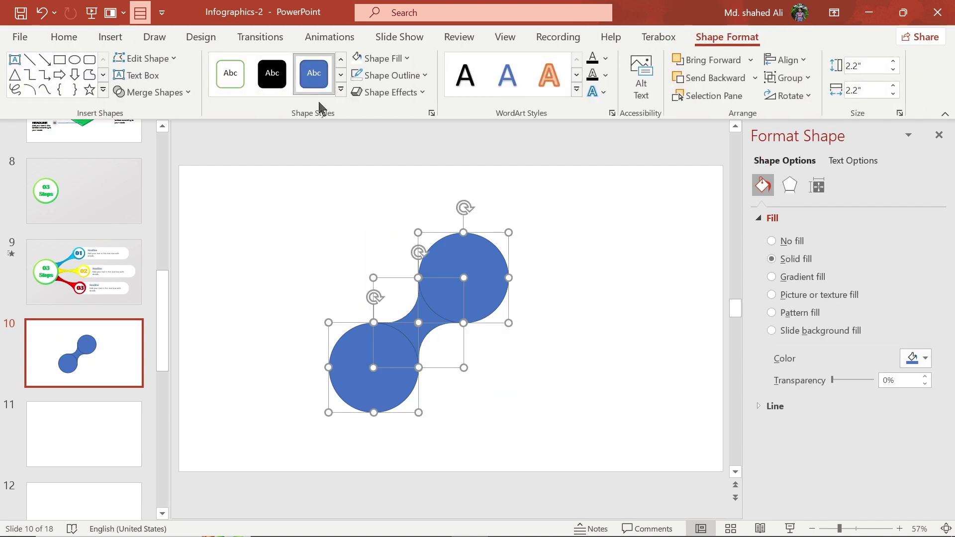
{"action": "left_click", "coordinate": [165, 88]}
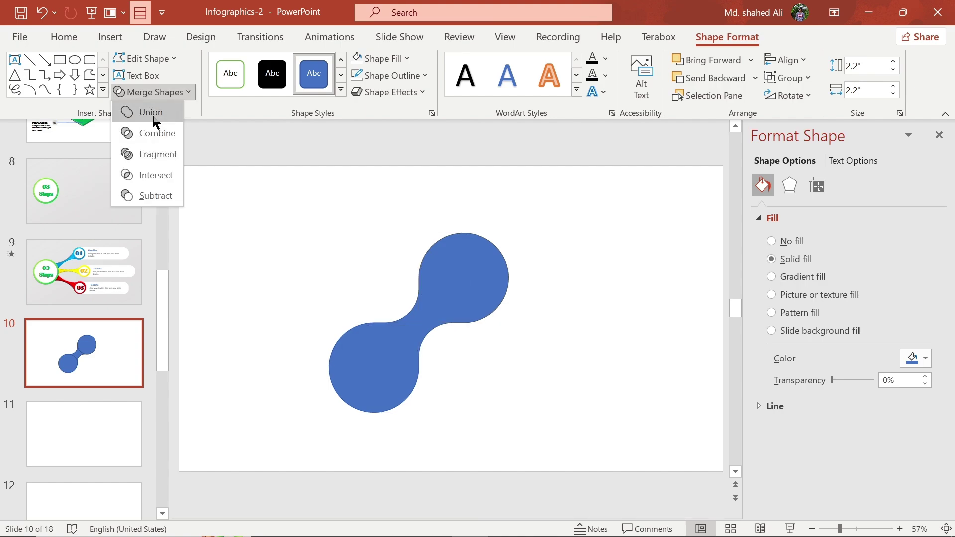
{"action": "left_click", "coordinate": [152, 112]}
{"action": "left_click", "coordinate": [271, 214]}
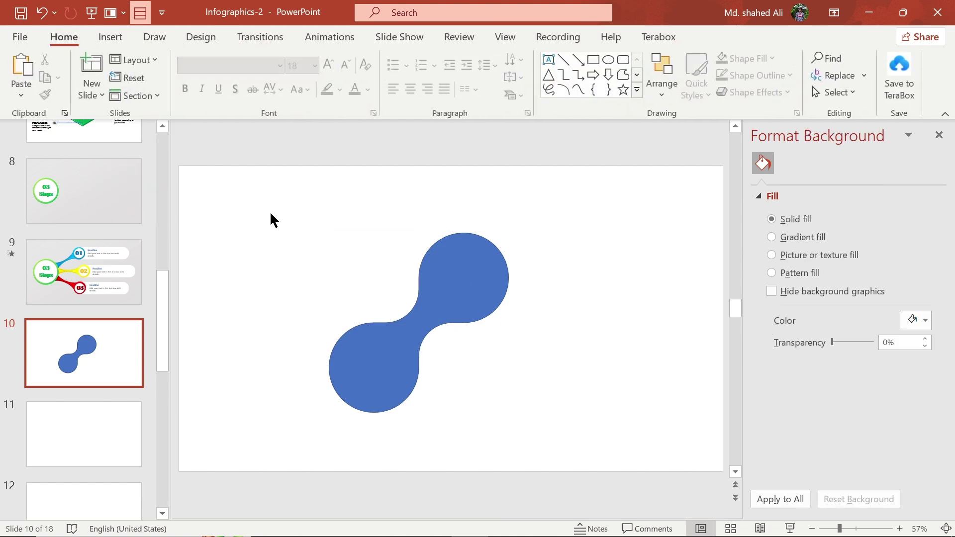
Draw an oval beside the connector and size it 1.8 × 1.8 inches
{"action": "left_click", "coordinate": [610, 61]}
{"action": "mouse_move", "coordinate": [545, 218]}
{"action": "left_mouse_down"}
{"action": "mouse_move", "coordinate": [554, 250]}
{"action": "mouse_move", "coordinate": [617, 297]}
{"action": "left_mouse_up"}
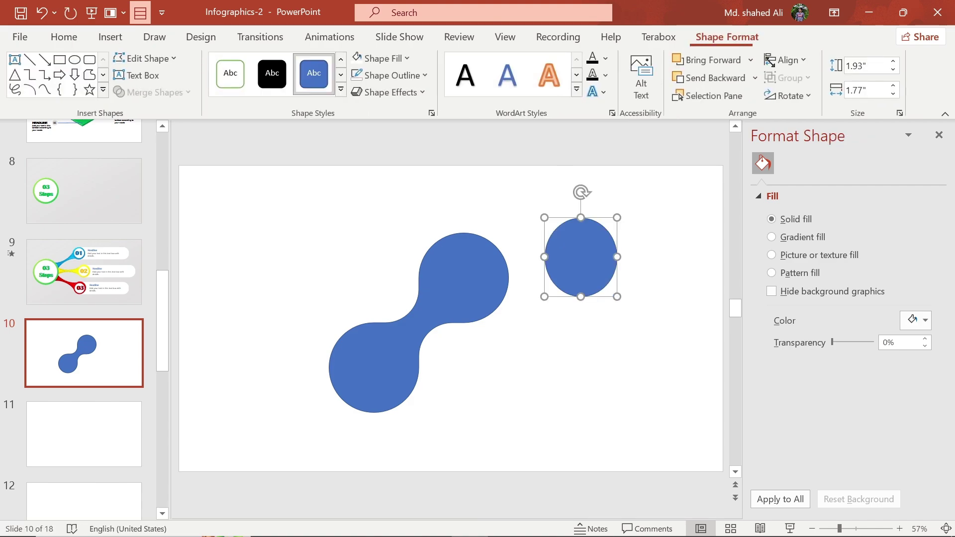
{"action": "left_click", "coordinate": [870, 63]}
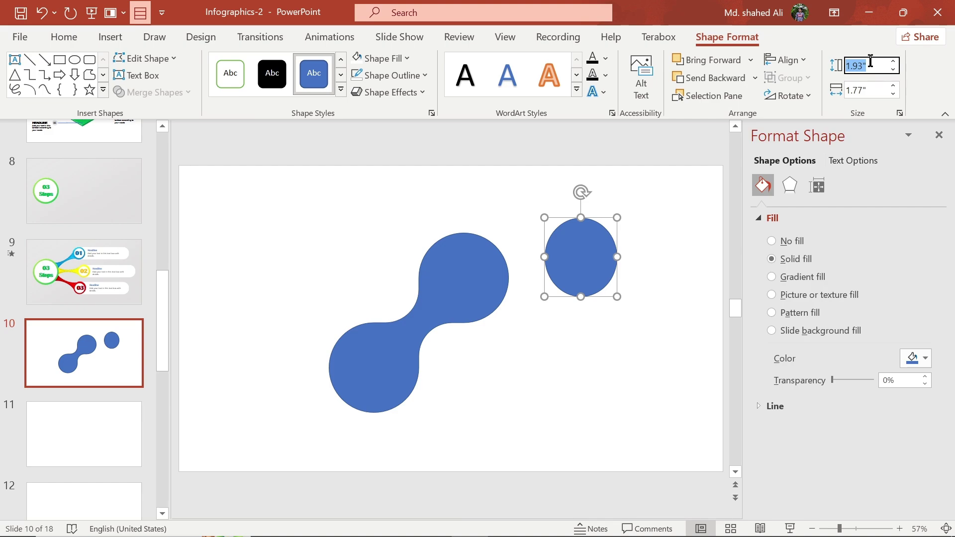
{"action": "key", "text": "Return"}
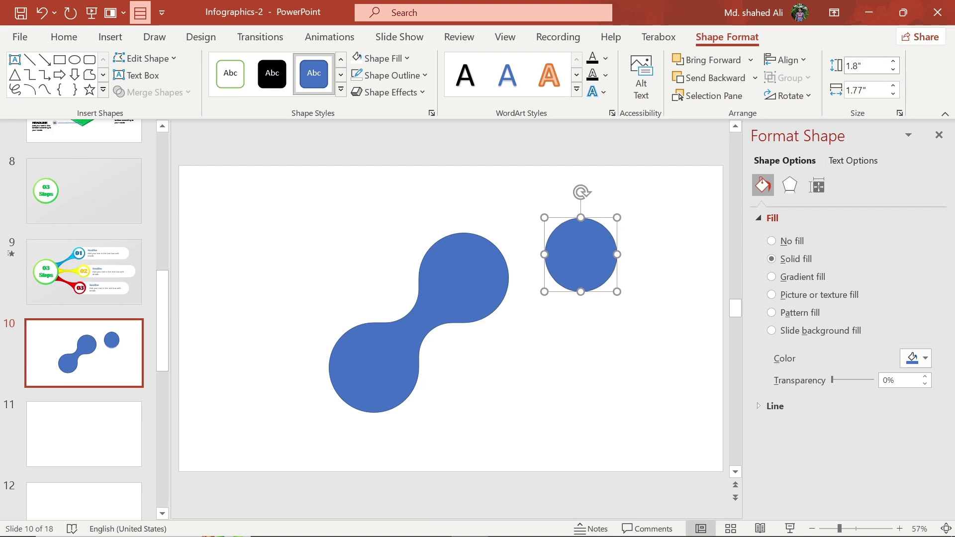
{"action": "left_click", "coordinate": [873, 88]}
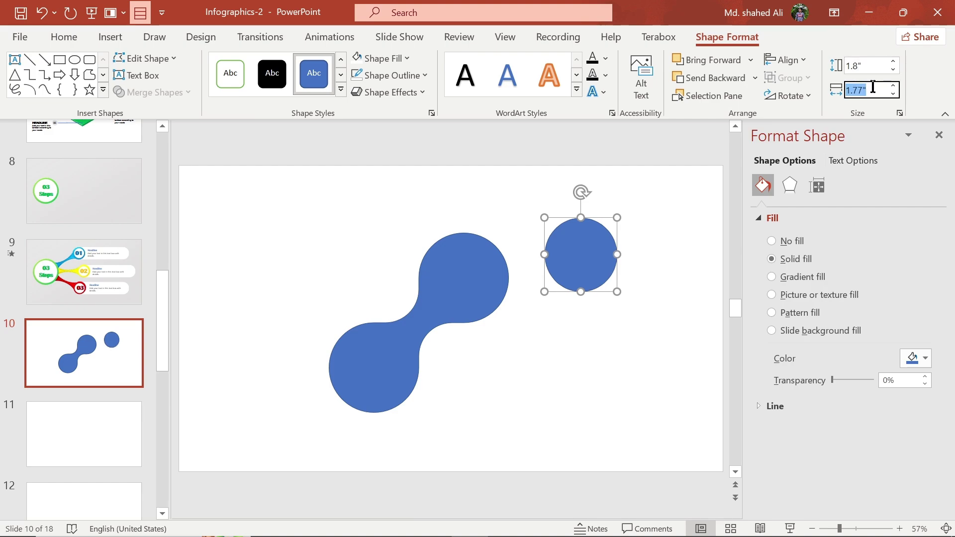
{"action": "type", "text": "1.8"}
{"action": "key", "text": "Return"}
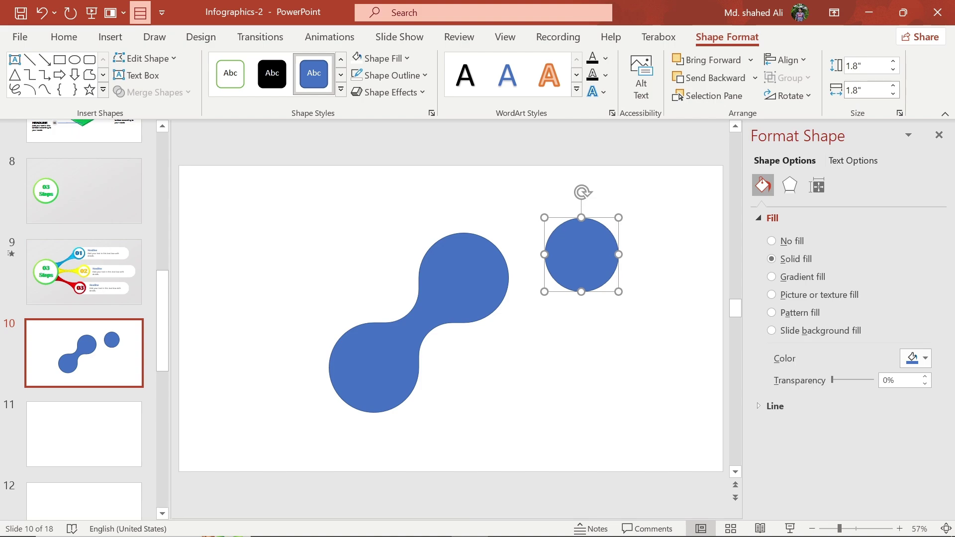
Rotate the connector shape upright and make its fill semi-transparent
{"action": "left_click", "coordinate": [418, 323]}
{"action": "left_click_drag", "start_coordinate": [419, 207], "coordinate": [351, 225]}
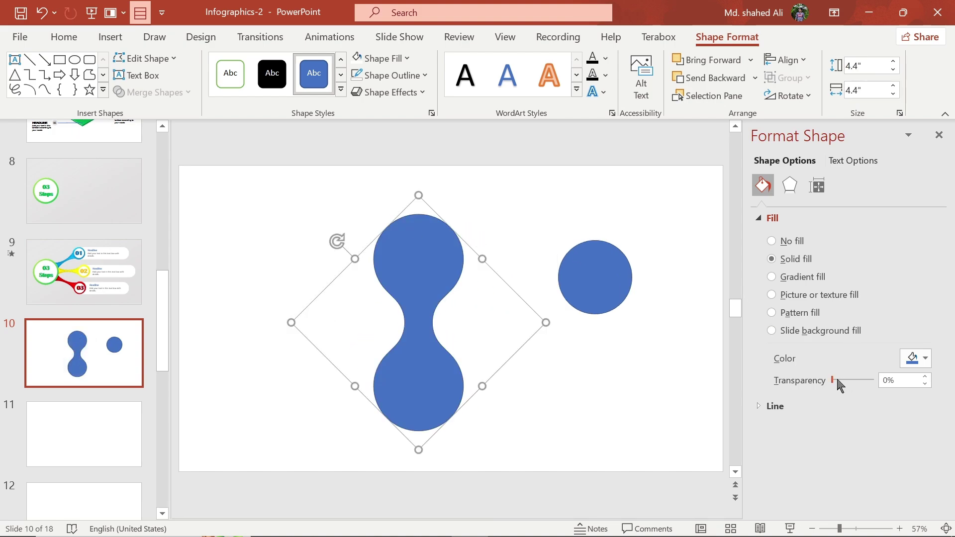
{"action": "left_click_drag", "start_coordinate": [835, 380], "coordinate": [859, 380]}
{"action": "left_click", "coordinate": [610, 279]}
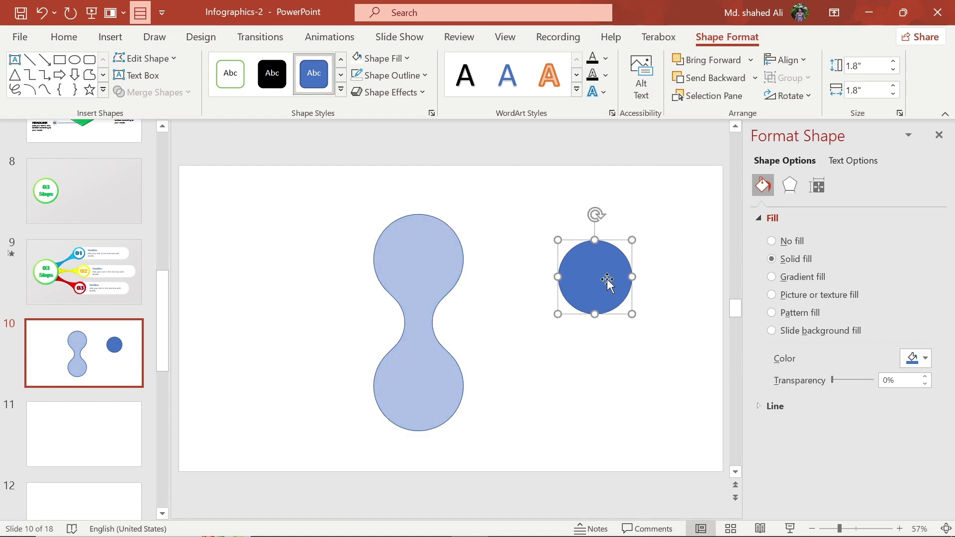
Move the small circle onto the connector's lobe and fill both inner circles white
{"action": "left_click_drag", "start_coordinate": [580, 285], "coordinate": [431, 384]}
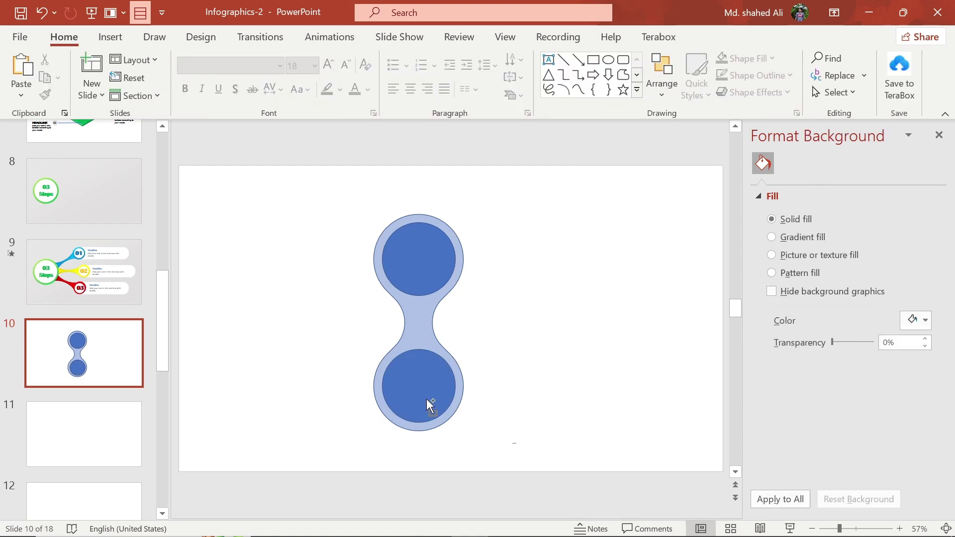
{"action": "left_click", "coordinate": [423, 269], "text": "shift"}
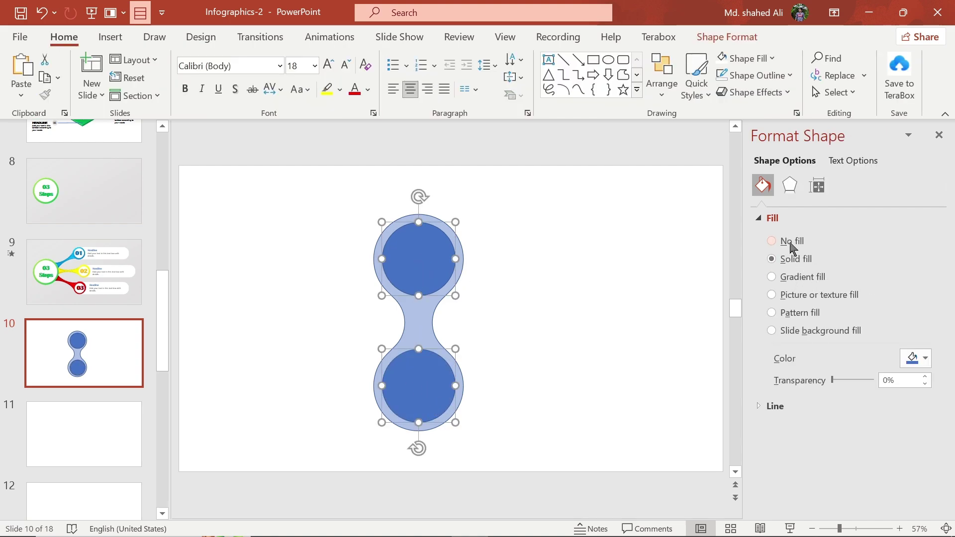
{"action": "left_click", "coordinate": [911, 358]}
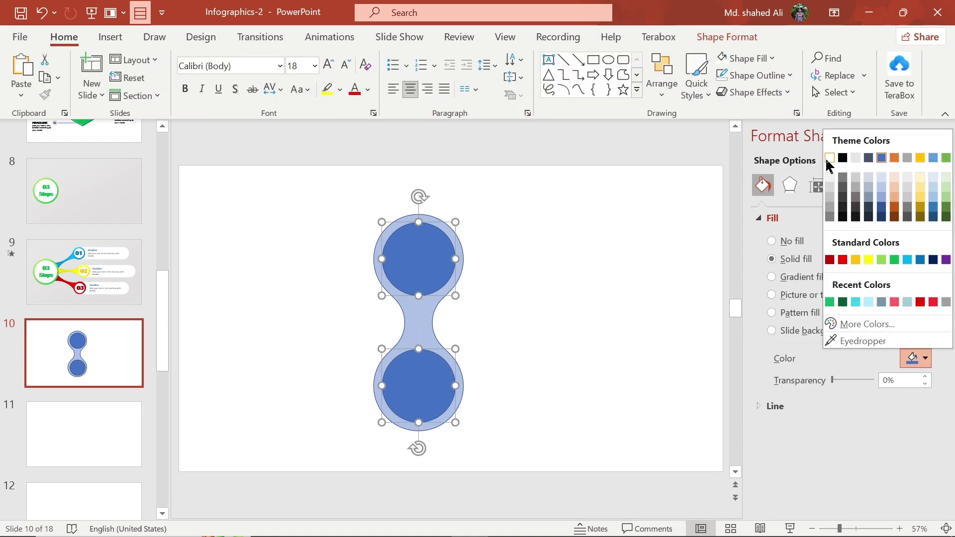
{"action": "left_click", "coordinate": [828, 158]}
{"action": "left_click", "coordinate": [789, 185]}
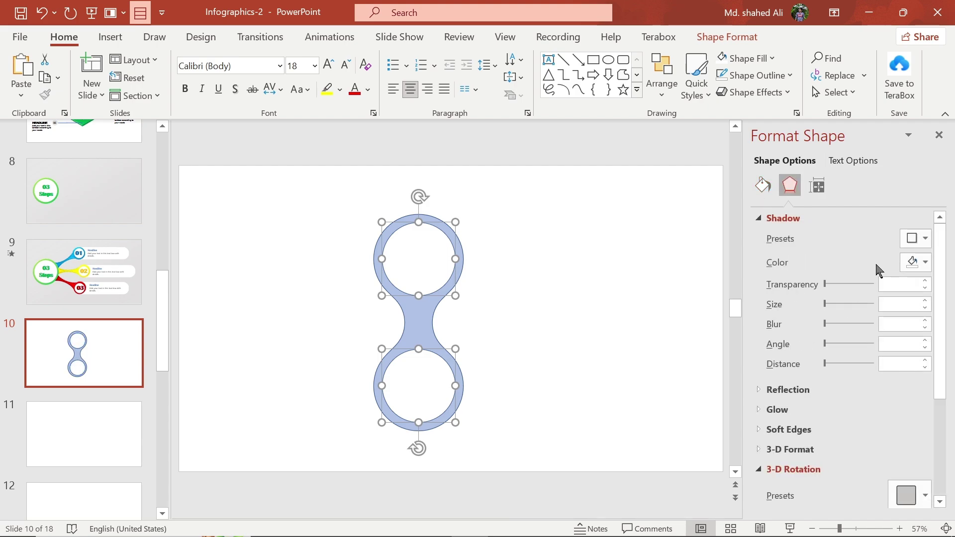
Apply an outer drop shadow preset to the white inner circles
{"action": "left_click", "coordinate": [922, 240]}
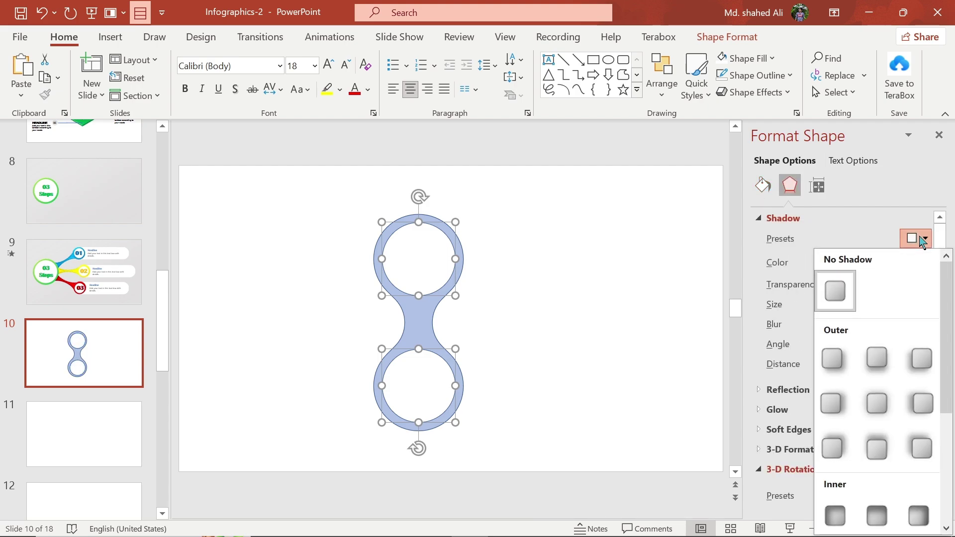
{"action": "left_click", "coordinate": [877, 358]}
{"action": "left_click", "coordinate": [604, 358]}
Give the lower inner circle an outer shadow with 20 pt blur and 6 pt distance
{"action": "left_click", "coordinate": [440, 390]}
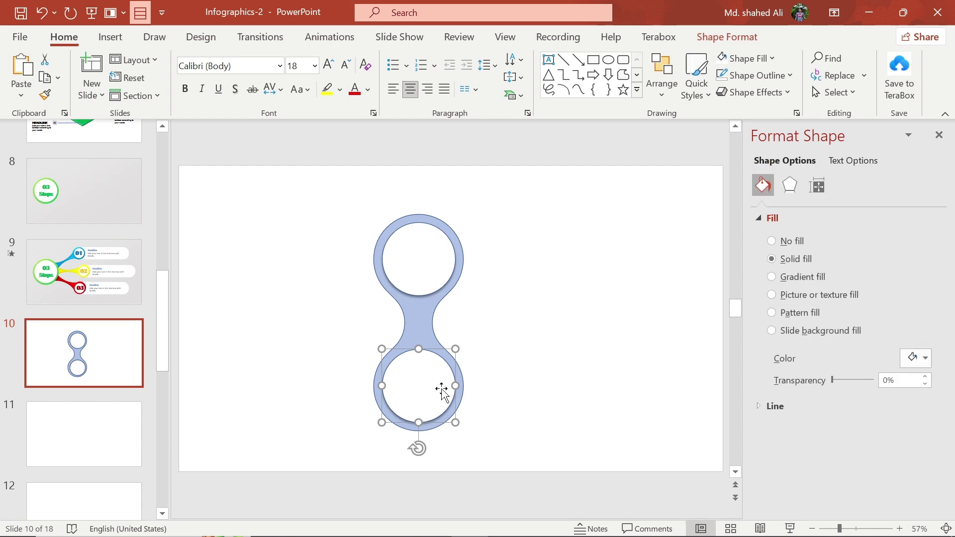
{"action": "left_click", "coordinate": [791, 186]}
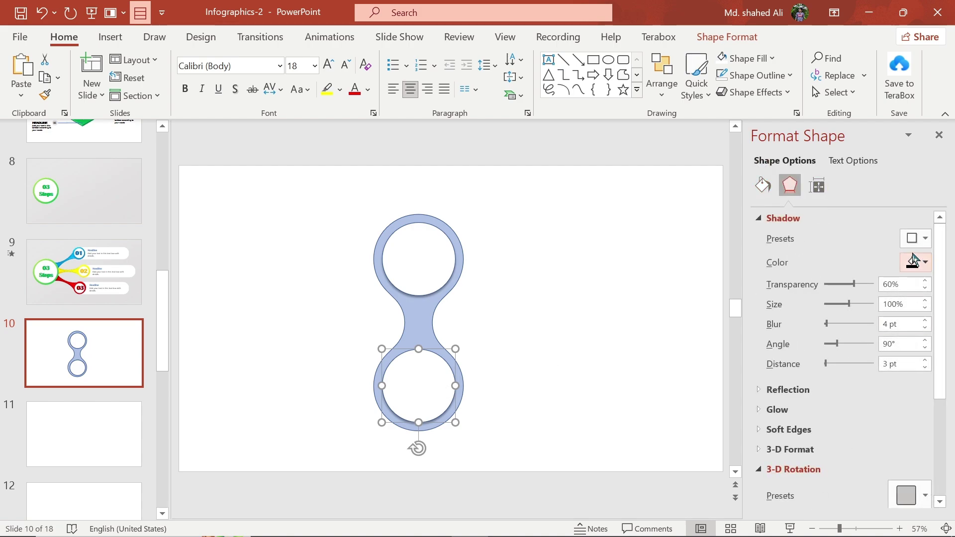
{"action": "left_click", "coordinate": [921, 244]}
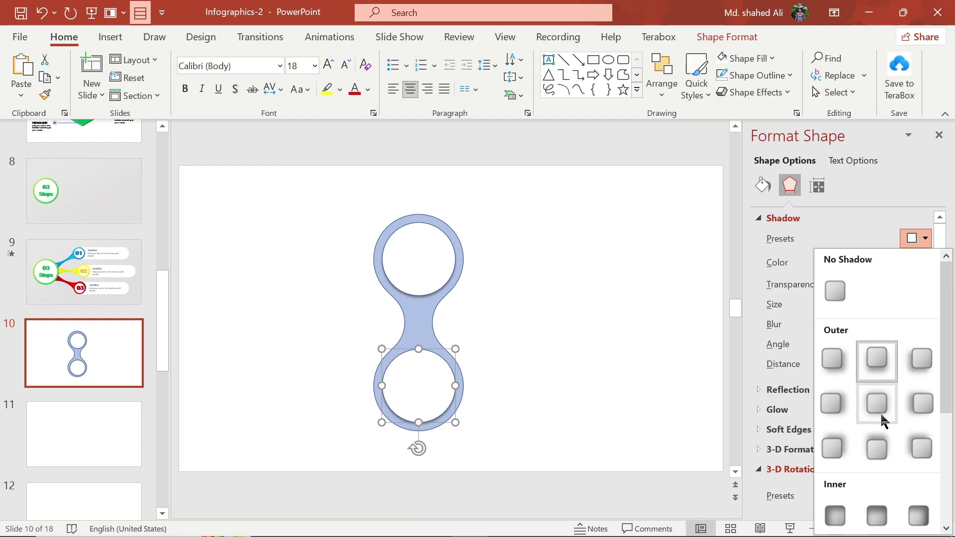
{"action": "left_click", "coordinate": [884, 452]}
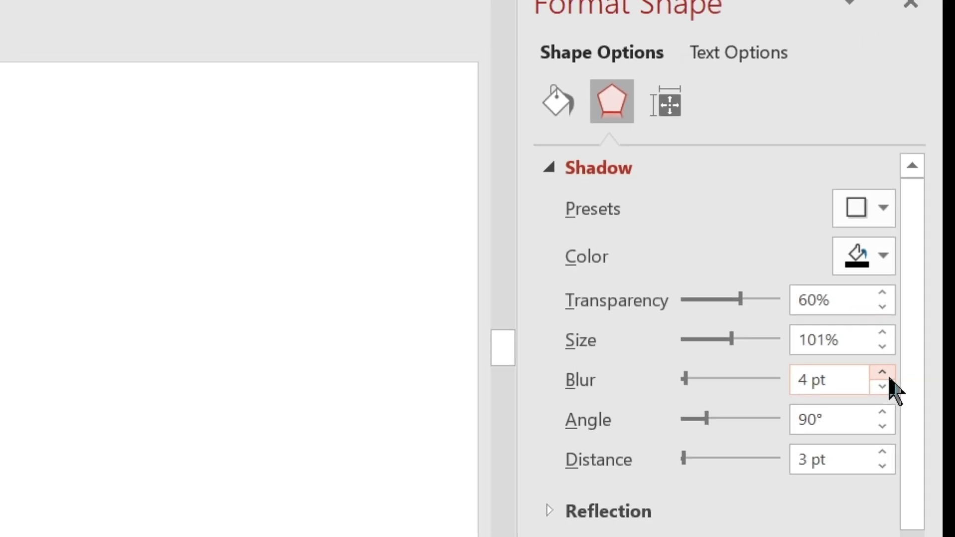
{"action": "left_click", "coordinate": [885, 372]}
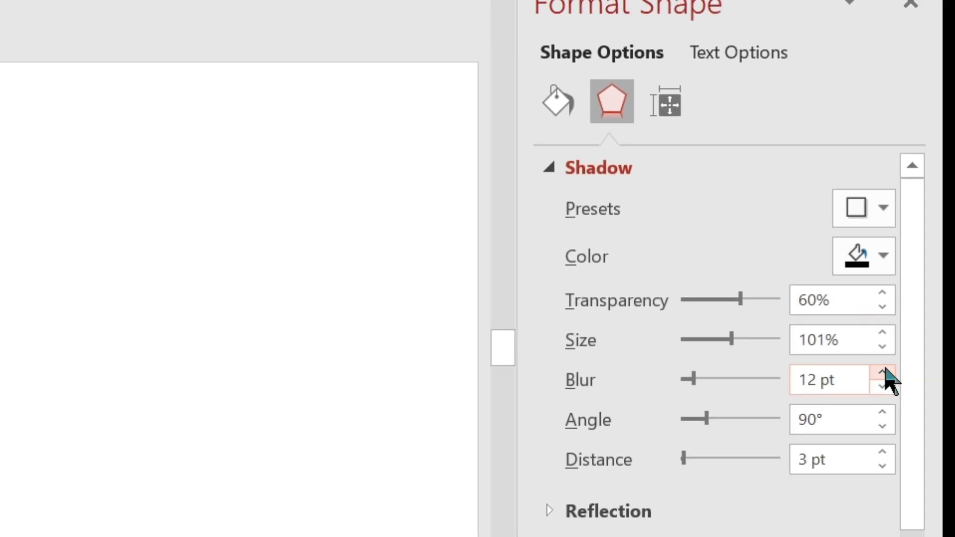
{"action": "left_click", "coordinate": [884, 372]}
{"action": "left_click", "coordinate": [884, 372]}
{"action": "left_click", "coordinate": [885, 372]}
{"action": "left_click", "coordinate": [885, 372]}
{"action": "left_click", "coordinate": [885, 372]}
{"action": "left_click", "coordinate": [873, 456]}
{"action": "left_click", "coordinate": [873, 456]}
{"action": "left_click", "coordinate": [872, 456]}
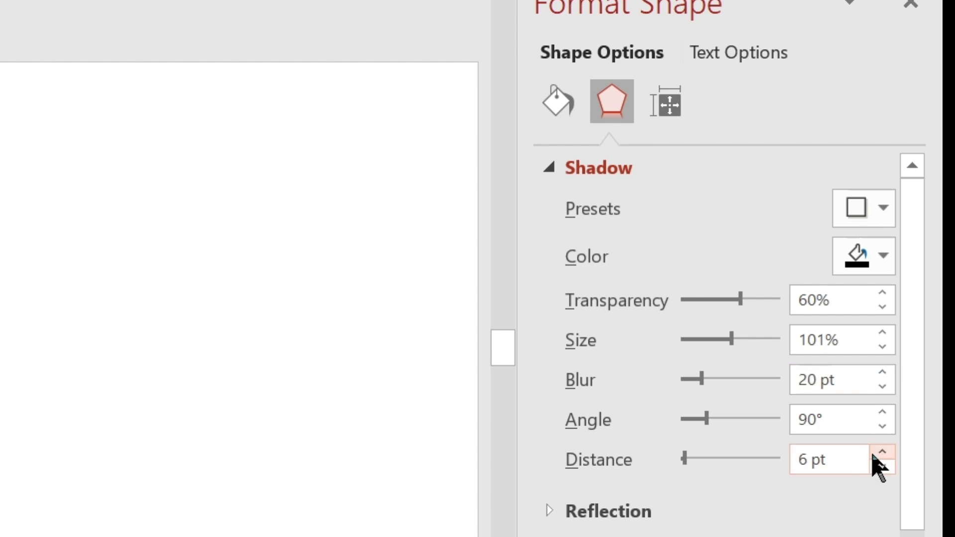
{"action": "left_click", "coordinate": [872, 455]}
Remove the figure-8 band's outline
{"action": "left_click", "coordinate": [84, 341]}
{"action": "left_click", "coordinate": [464, 298]}
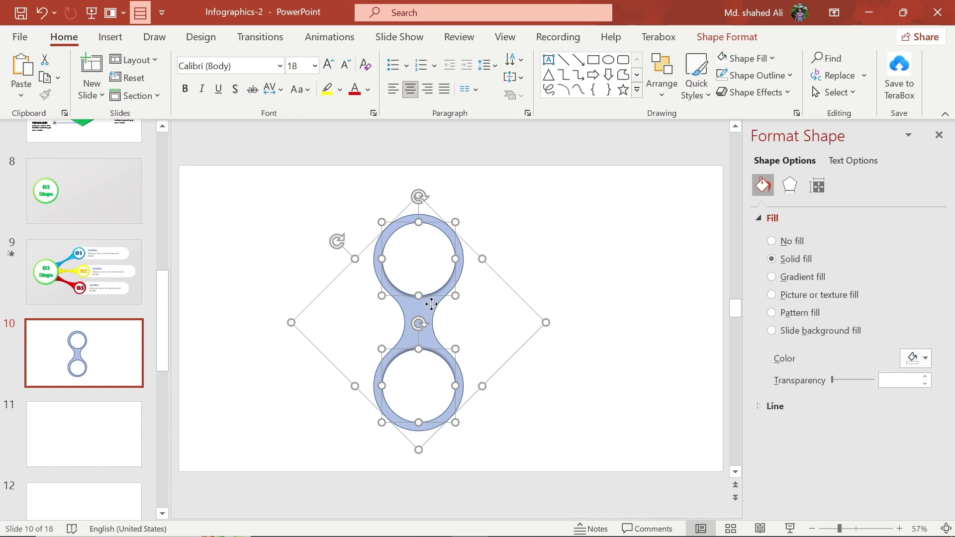
{"action": "right_click", "coordinate": [431, 305]}
{"action": "left_click", "coordinate": [510, 345]}
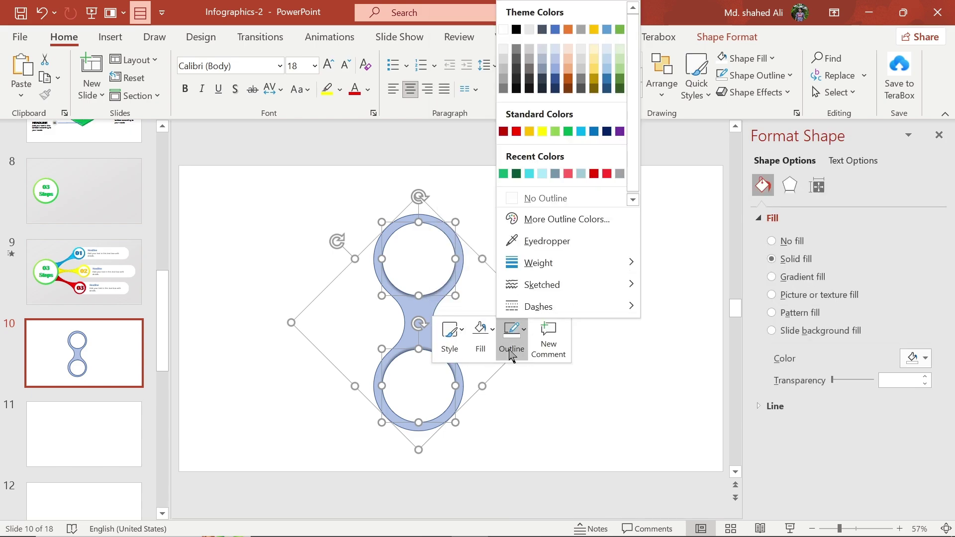
{"action": "left_click", "coordinate": [515, 199]}
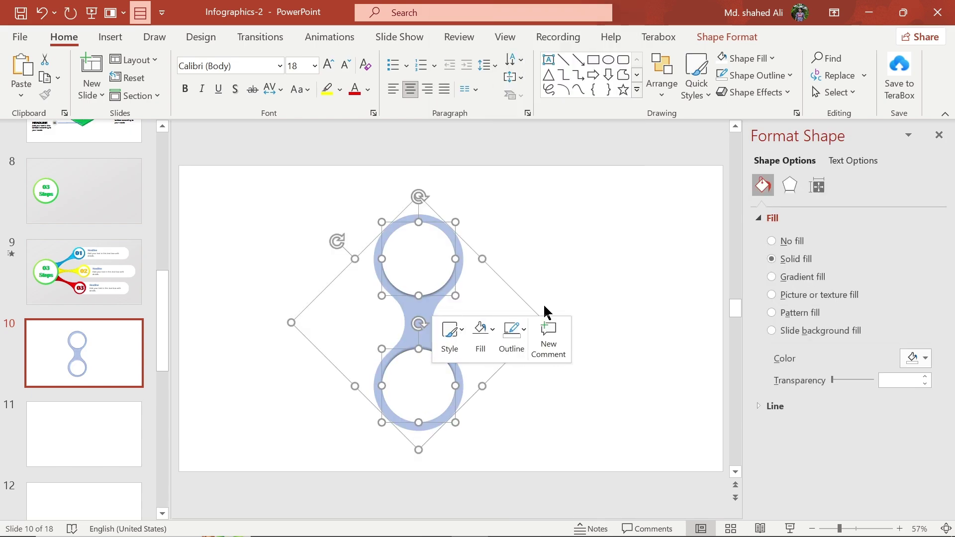
{"action": "left_click", "coordinate": [570, 301]}
Make the band's fill fully opaque turquoise and delete the rotated diamond frame shape
{"action": "left_click", "coordinate": [424, 327]}
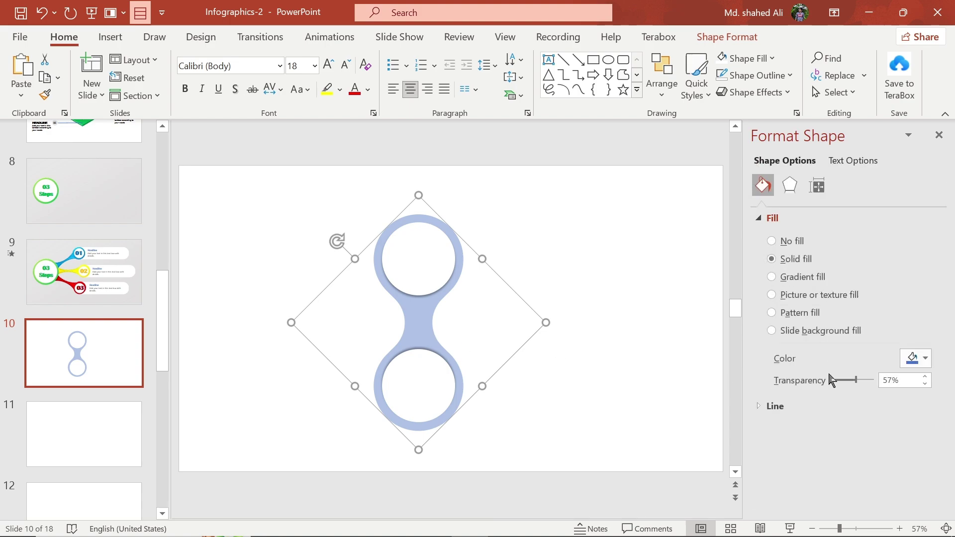
{"action": "left_click_drag", "start_coordinate": [856, 381], "coordinate": [820, 382]}
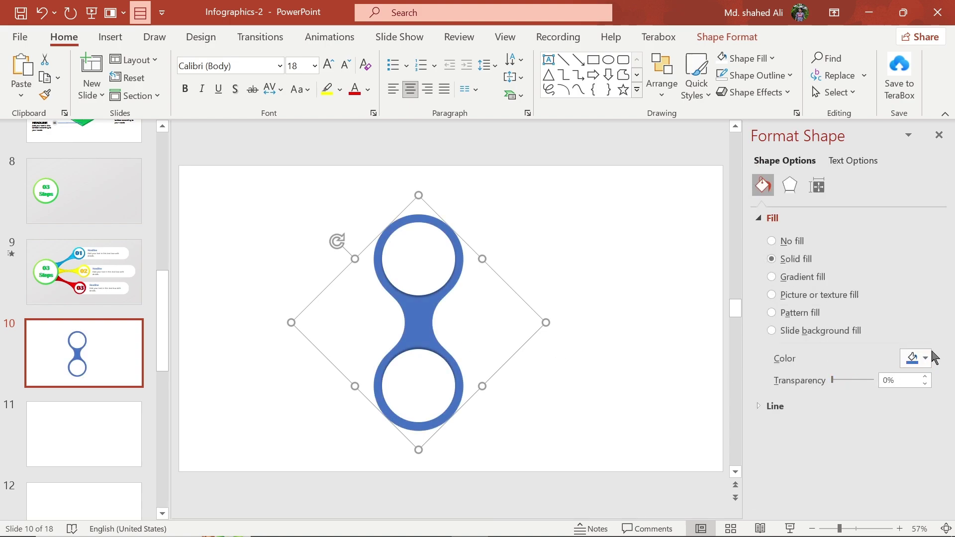
{"action": "left_click", "coordinate": [917, 363]}
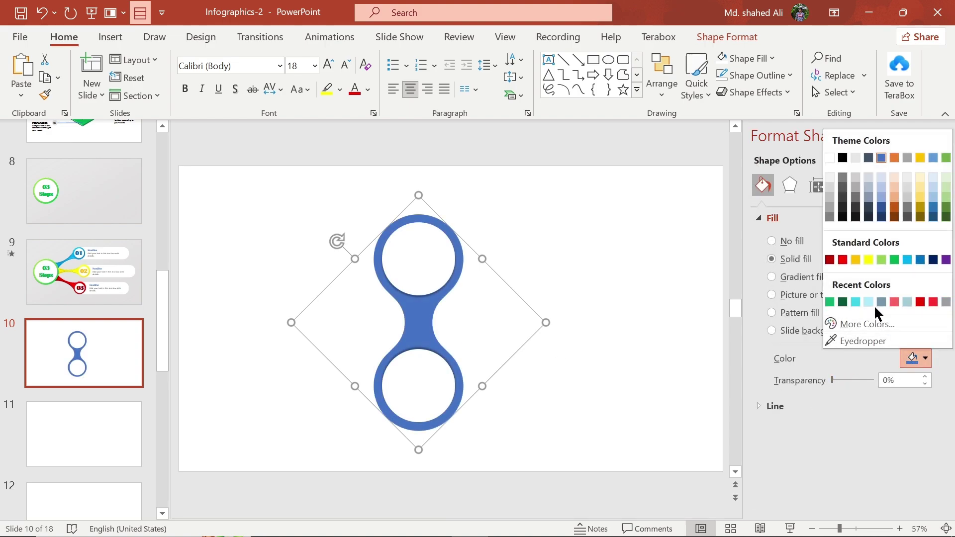
{"action": "left_click", "coordinate": [859, 302]}
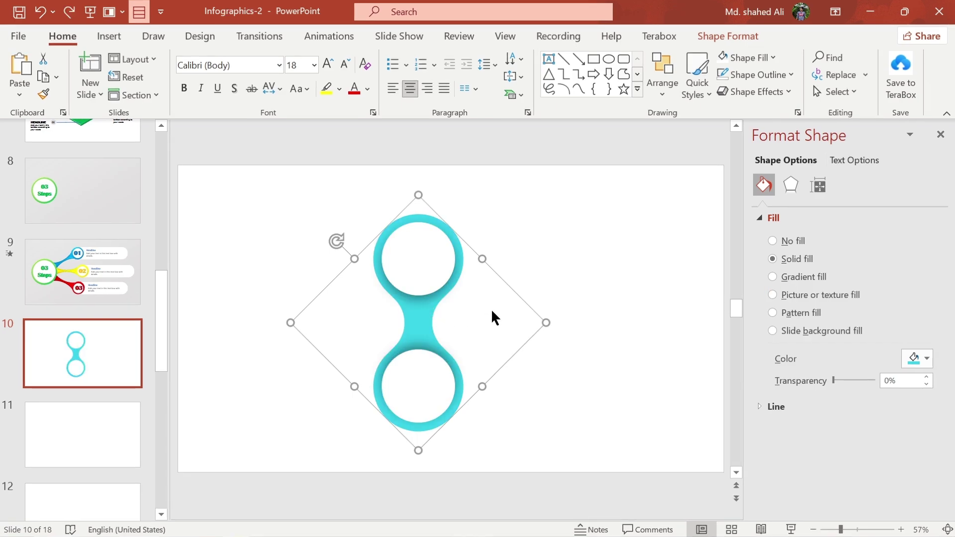
{"action": "key", "text": "Delete"}
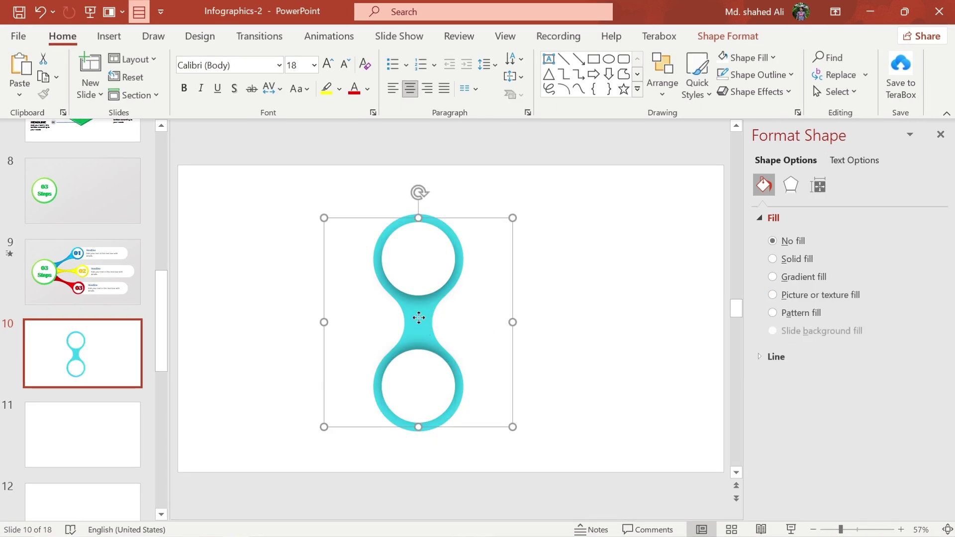
Place a copy of the figure-8 to the right and tilt two figure-8 shapes
{"action": "left_click_drag", "start_coordinate": [419, 318], "coordinate": [334, 355], "text": "ctrl"}
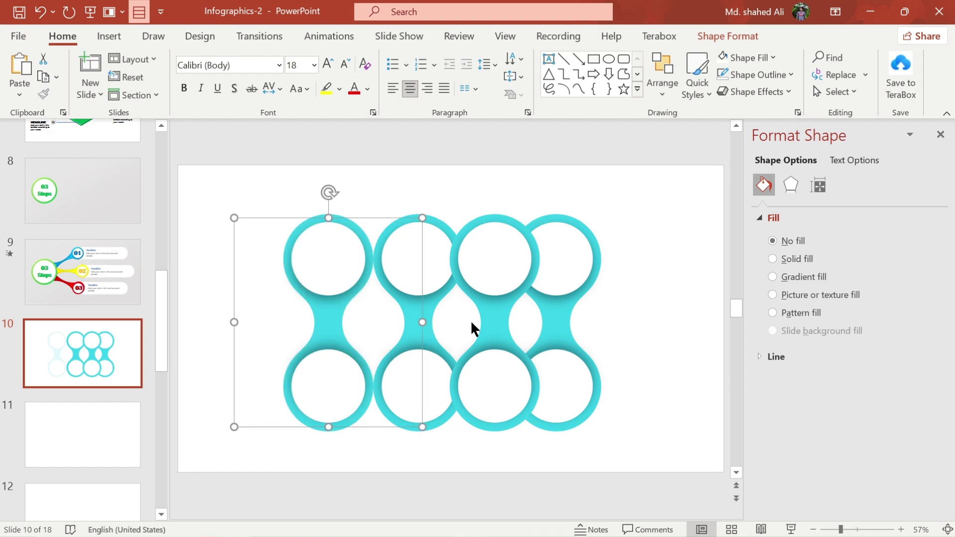
{"action": "left_click", "coordinate": [546, 261], "text": "ctrl"}
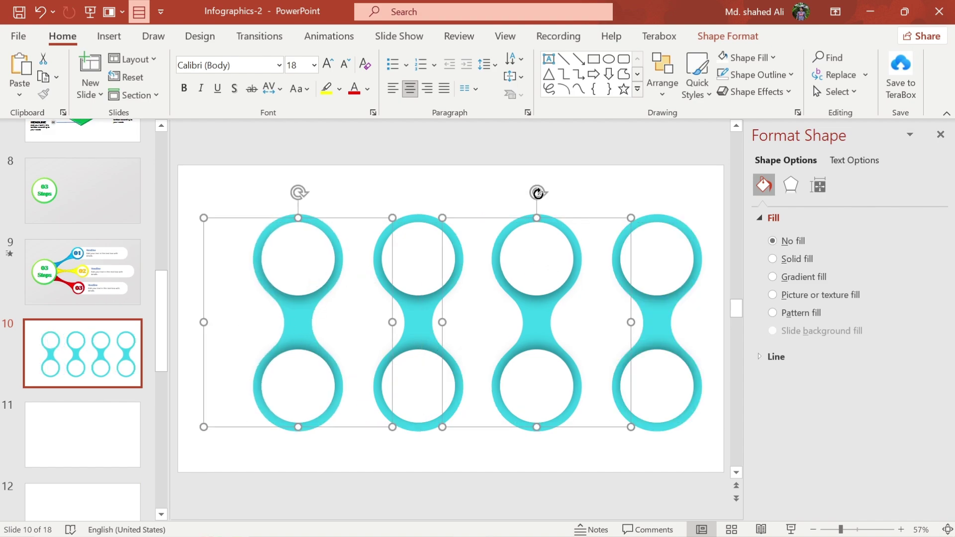
{"action": "left_click_drag", "start_coordinate": [537, 193], "coordinate": [603, 260]}
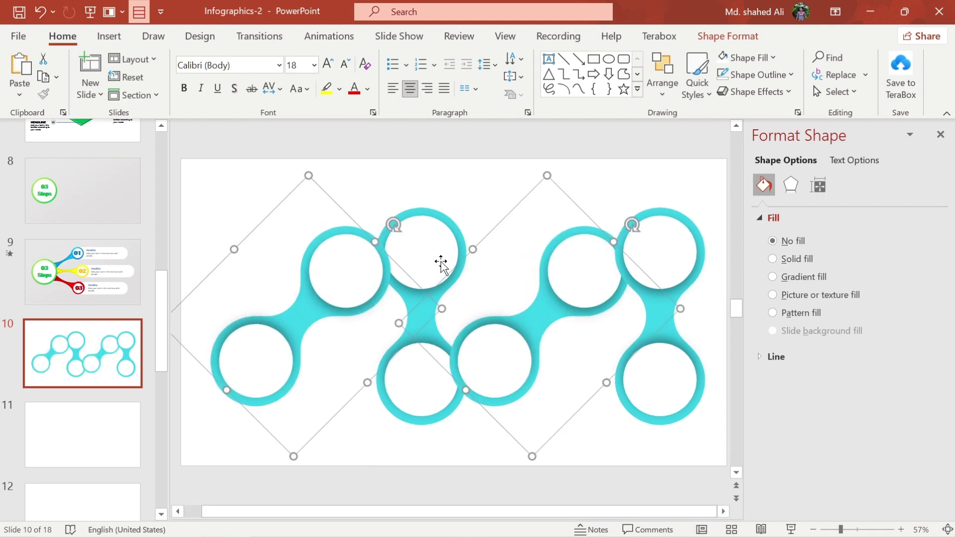
Turn two figure-8 shapes sideways and slide the overlapping ring into line with the chain
{"action": "left_click", "coordinate": [418, 240]}
{"action": "left_click", "coordinate": [671, 256], "text": "shift"}
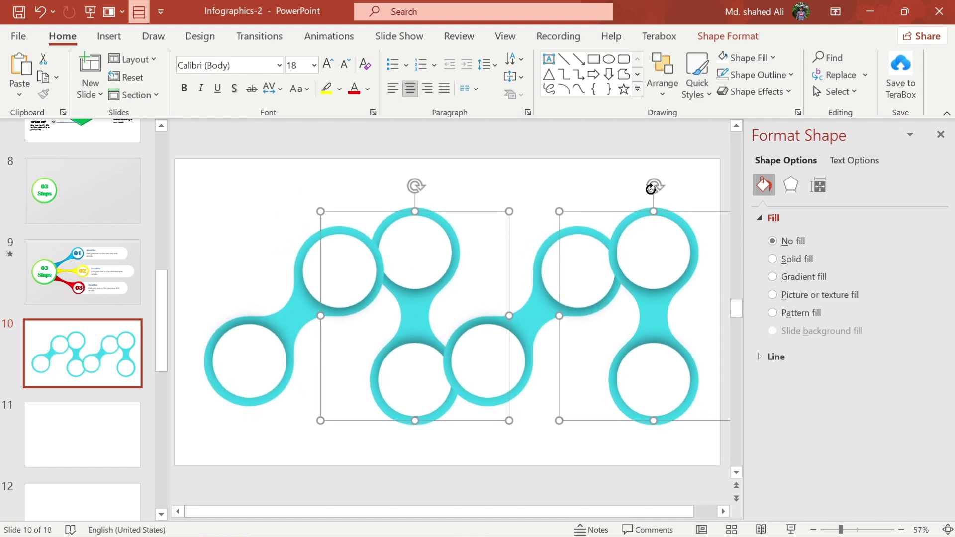
{"action": "left_click_drag", "start_coordinate": [660, 189], "coordinate": [562, 217]}
{"action": "left_click_drag", "start_coordinate": [665, 328], "coordinate": [481, 337]}
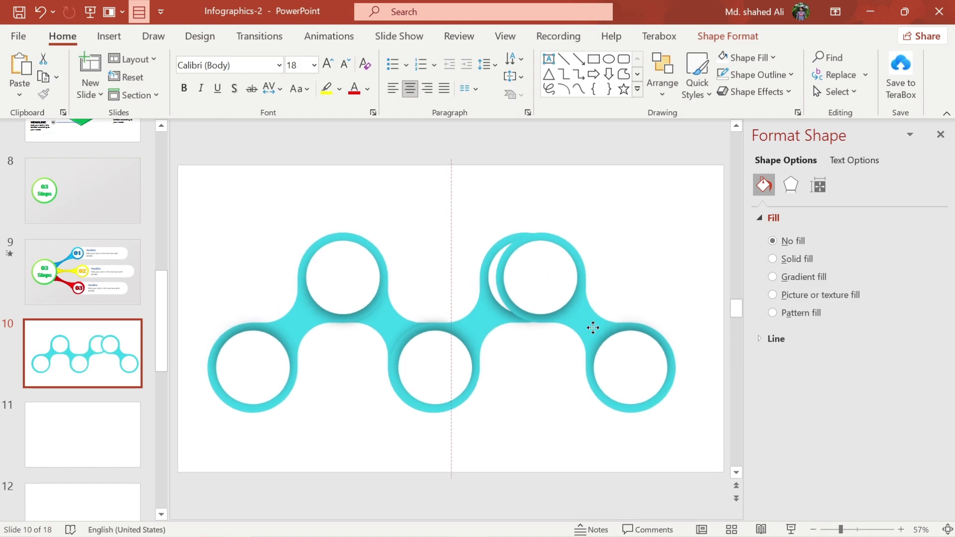
{"action": "left_click_drag", "start_coordinate": [590, 326], "coordinate": [580, 327]}
{"action": "left_click", "coordinate": [261, 261]}
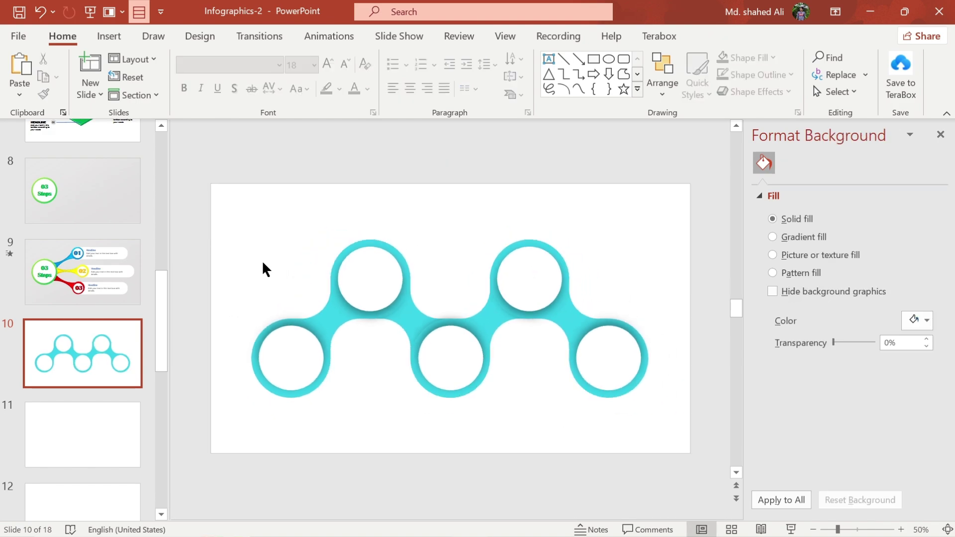
Insert the stock icons, shrink them, and move the magnifier and lightbulb icons into place
{"action": "left_click", "coordinate": [122, 38]}
{"action": "left_click", "coordinate": [276, 70]}
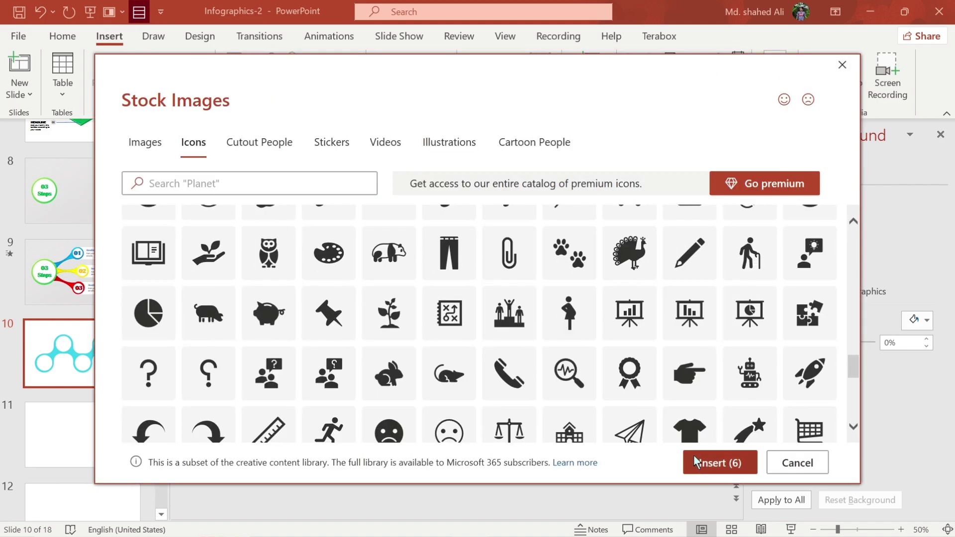
{"action": "left_click", "coordinate": [694, 455]}
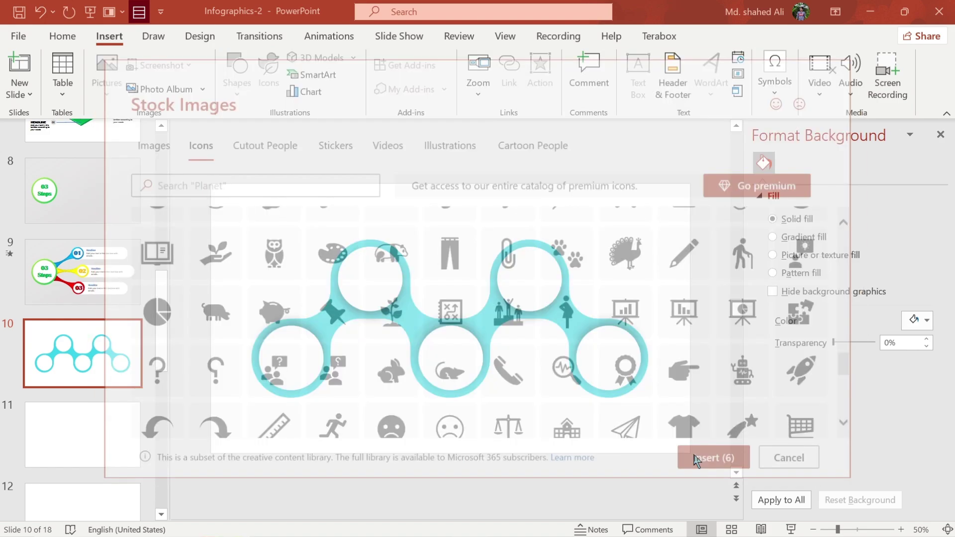
{"action": "left_click_drag", "start_coordinate": [499, 329], "coordinate": [486, 319]}
{"action": "left_click_drag", "start_coordinate": [457, 323], "coordinate": [273, 228]}
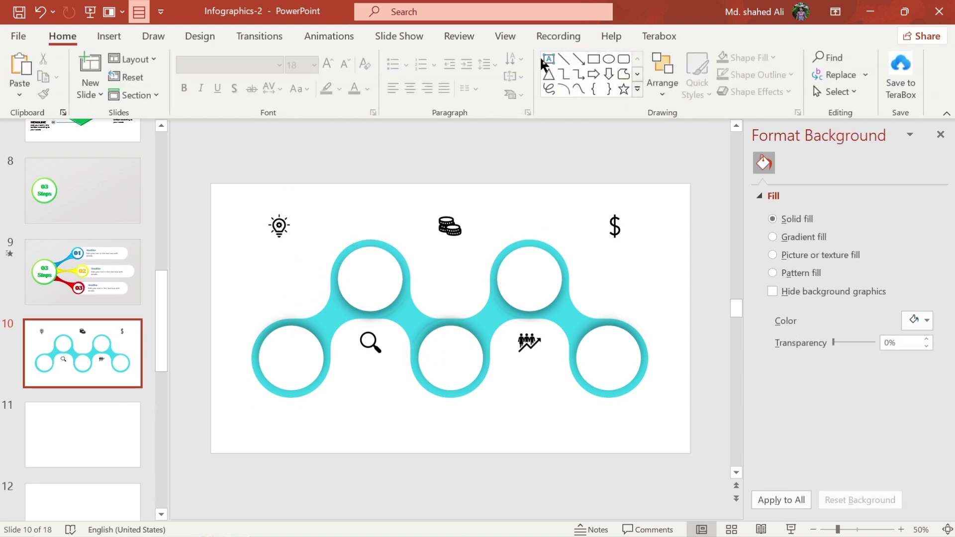
{"action": "left_click", "coordinate": [548, 60]}
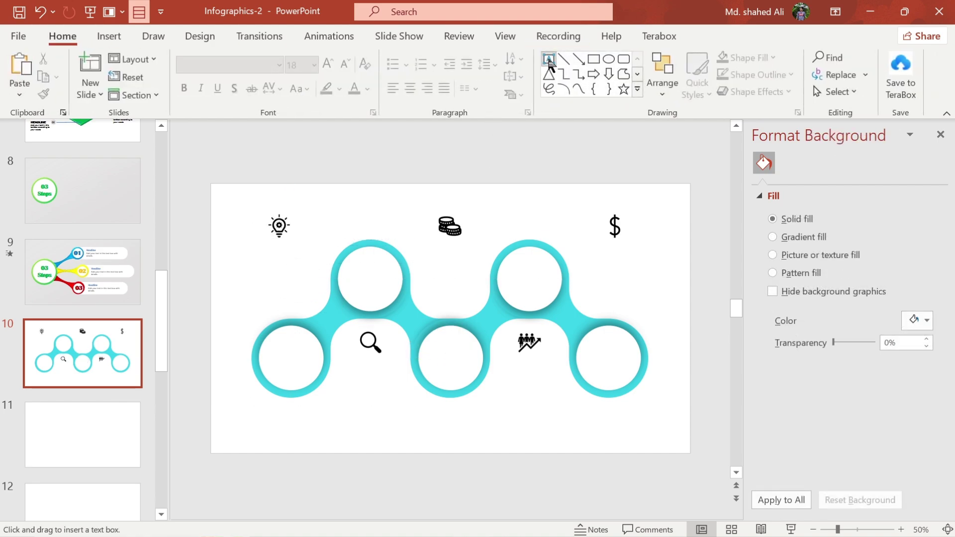
Add the IDEA title text box and the STEP 01–05 labels inside the circles
{"action": "left_click_drag", "start_coordinate": [252, 254], "coordinate": [297, 286]}
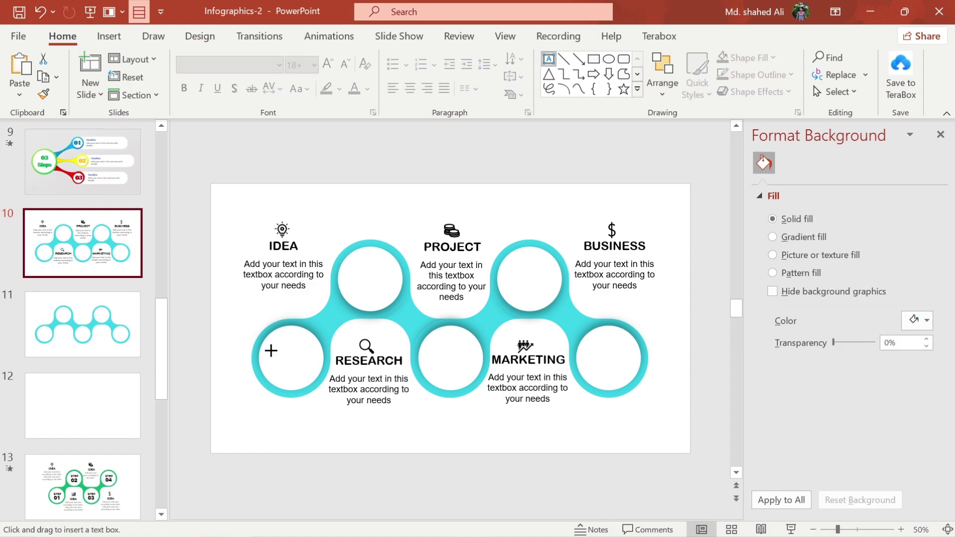
{"action": "left_click_drag", "start_coordinate": [273, 349], "coordinate": [309, 378]}
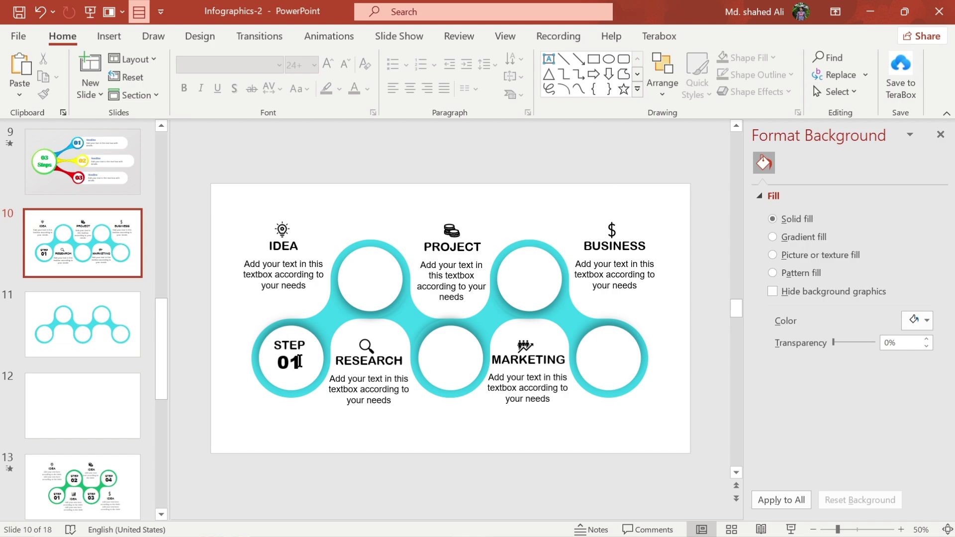
{"action": "left_click", "coordinate": [305, 377]}
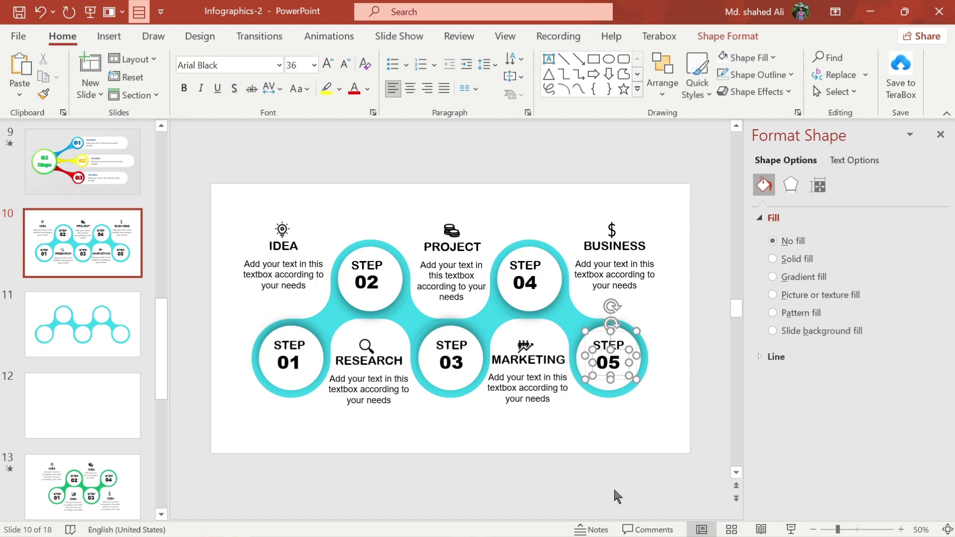
{"action": "left_click", "coordinate": [613, 487]}
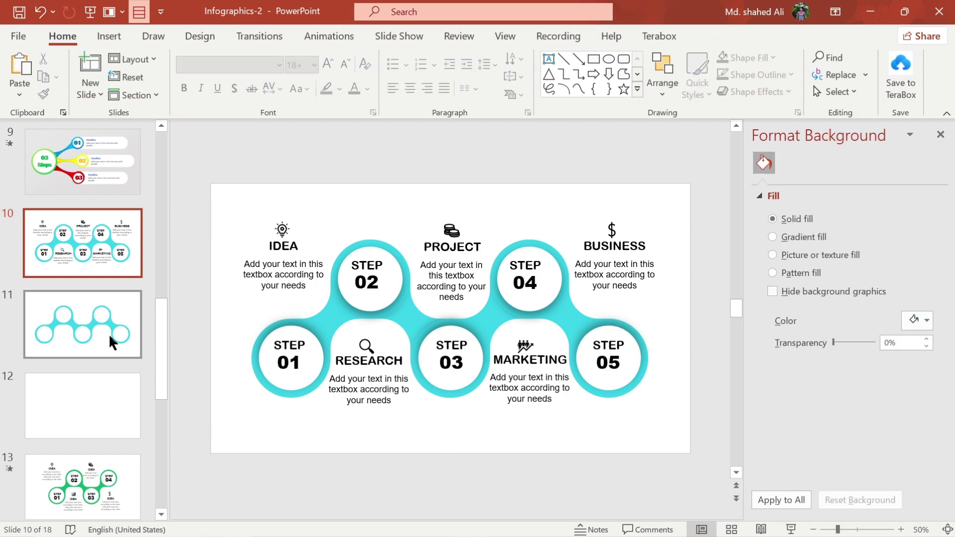
Move the plain chain copy ahead of the labelled slide and rotate its tilted circle pairs upright
{"action": "left_click", "coordinate": [125, 323]}
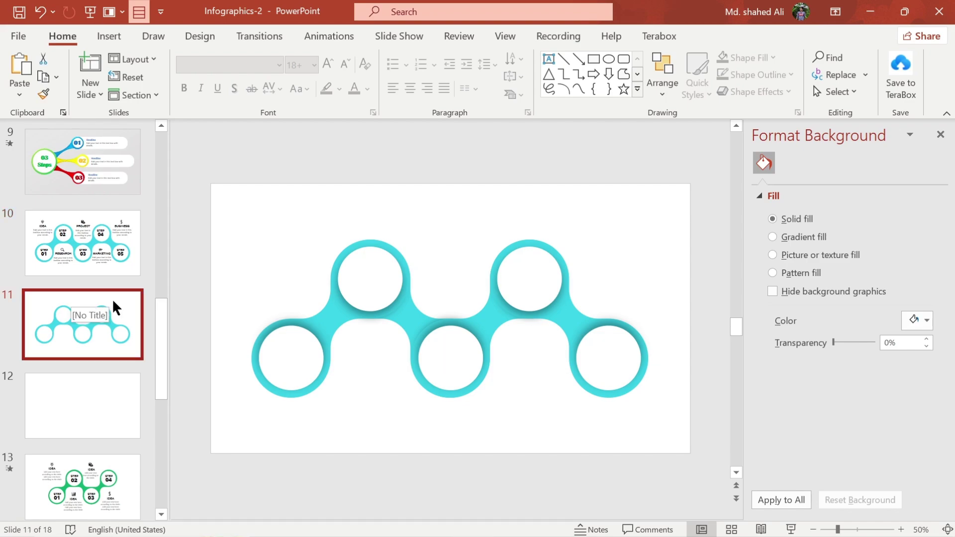
{"action": "left_click_drag", "start_coordinate": [113, 302], "coordinate": [124, 240]}
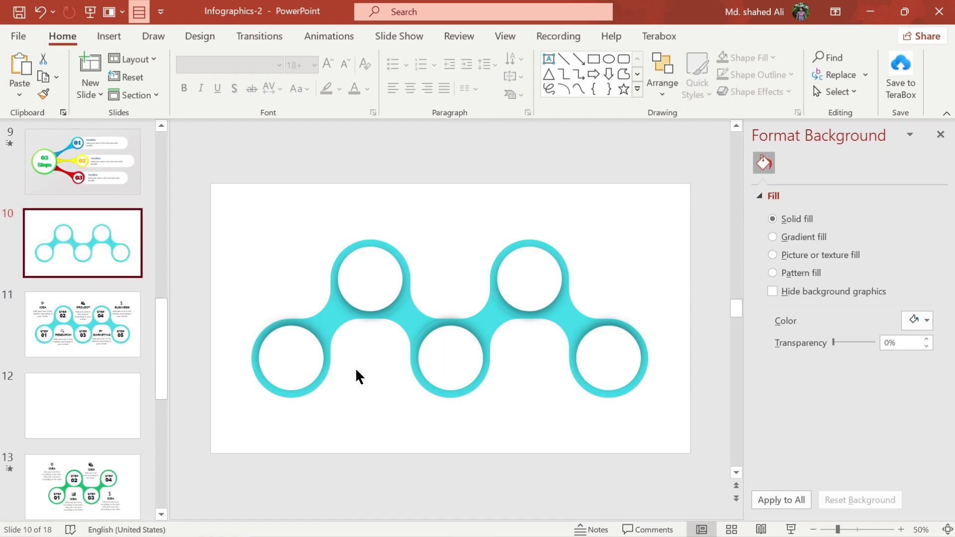
{"action": "left_click", "coordinate": [311, 359]}
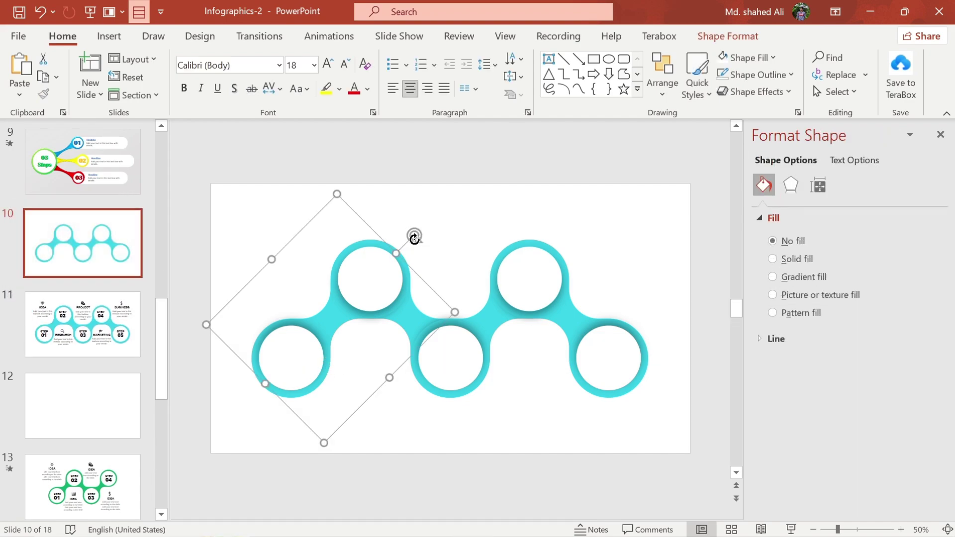
{"action": "left_click_drag", "start_coordinate": [414, 238], "coordinate": [344, 229]}
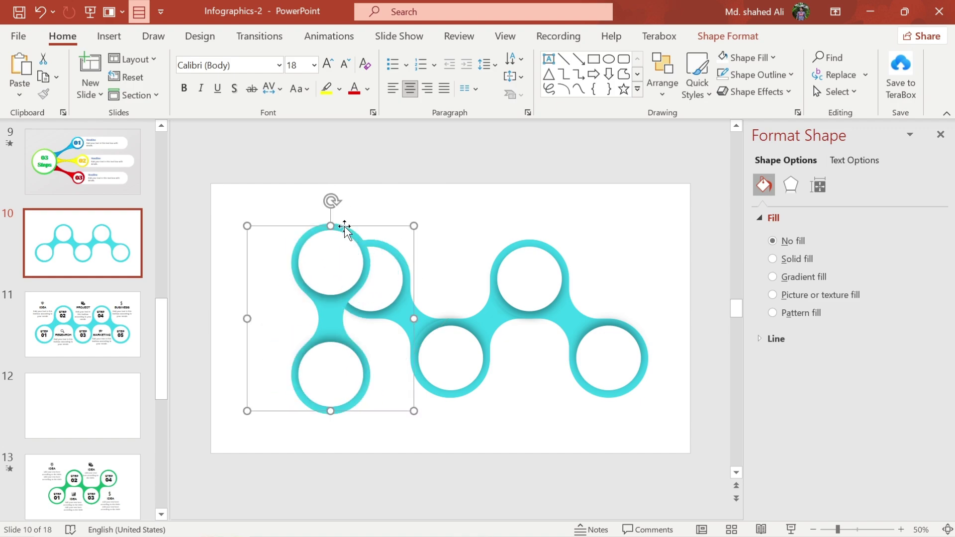
{"action": "left_click", "coordinate": [557, 248]}
{"action": "left_click_drag", "start_coordinate": [571, 235], "coordinate": [512, 220]}
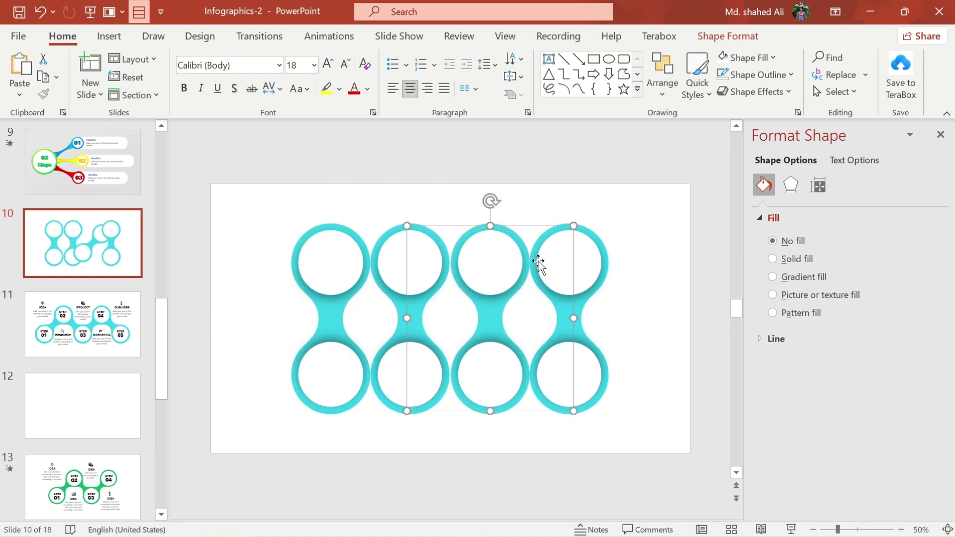
Stack all four circle-pair shapes on one another with Align Center
{"action": "key", "text": "ctrl+a"}
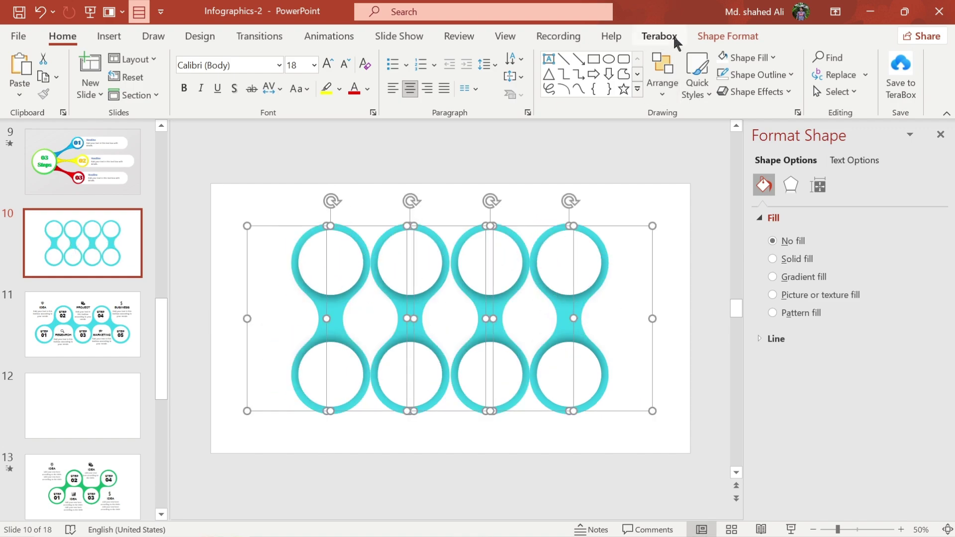
{"action": "left_click", "coordinate": [731, 35]}
{"action": "left_click", "coordinate": [791, 60]}
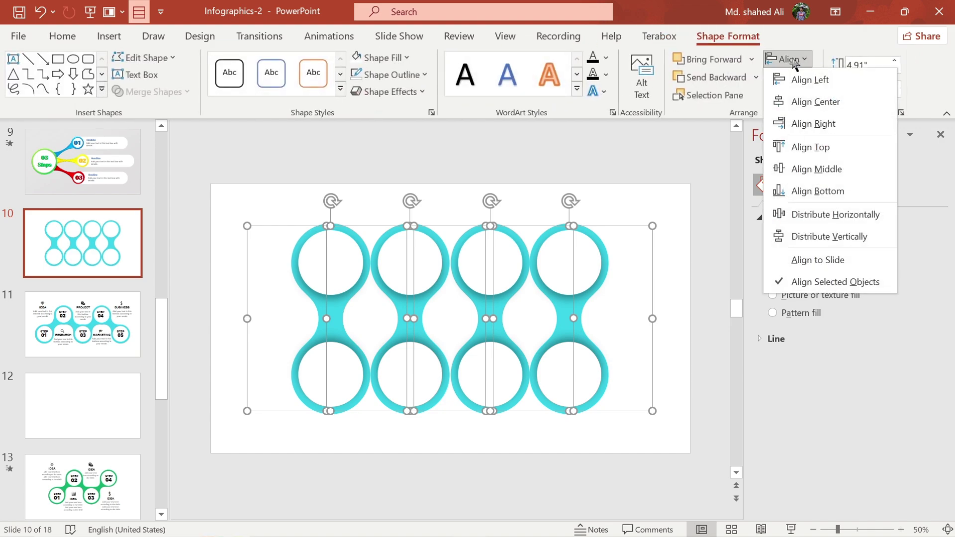
{"action": "left_click", "coordinate": [807, 100]}
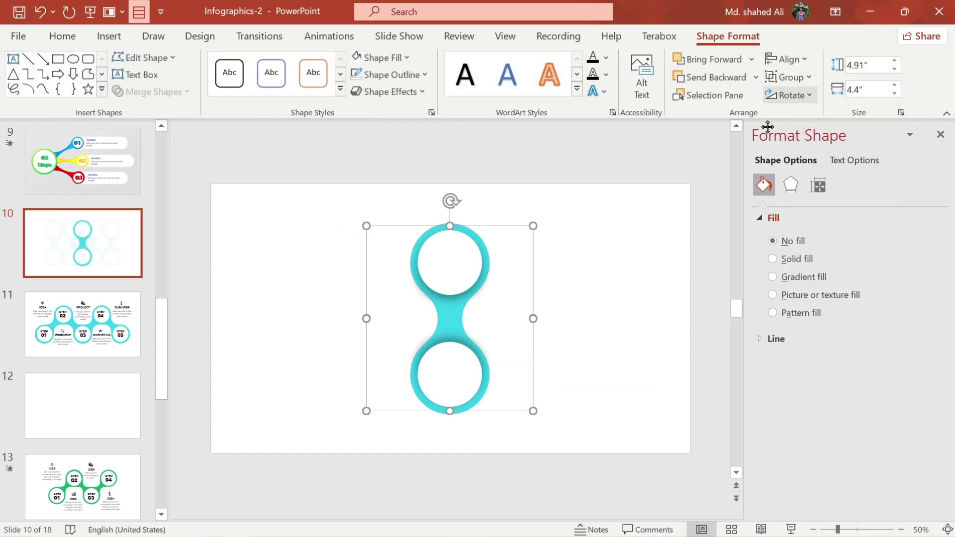
Drag the stacked figure-8 pair below the slide, then select finished slide 11 for its transition
{"action": "left_click", "coordinate": [518, 247]}
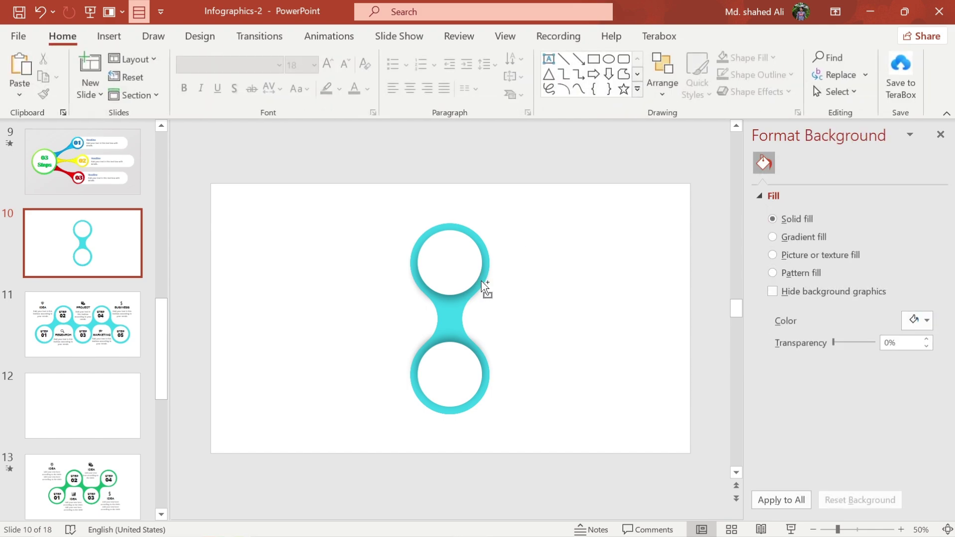
{"action": "left_click", "coordinate": [465, 264]}
{"action": "left_click_drag", "start_coordinate": [465, 264], "coordinate": [465, 496]}
{"action": "scroll", "coordinate": [469, 473], "scroll_direction": "down", "scroll_amount": 2}
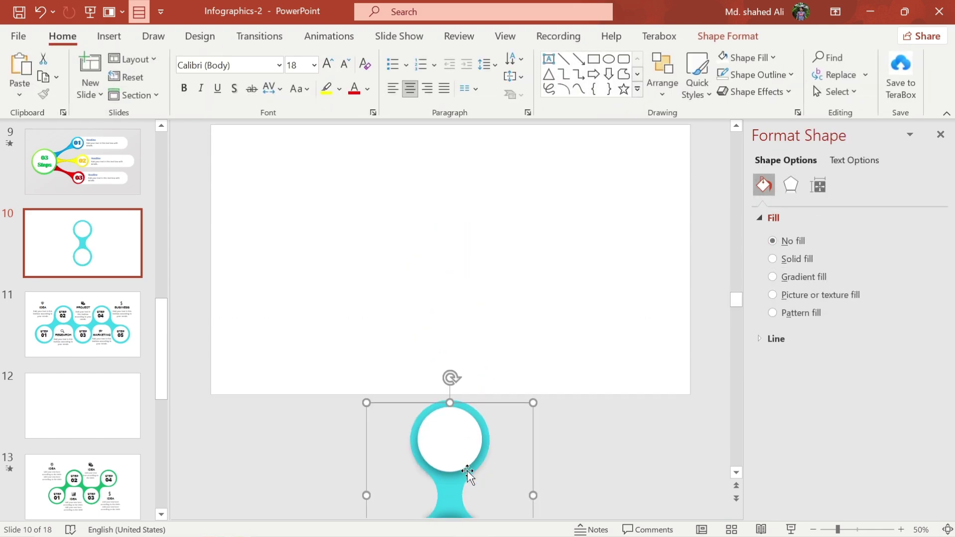
{"action": "left_click", "coordinate": [99, 307]}
{"action": "left_click", "coordinate": [256, 37]}
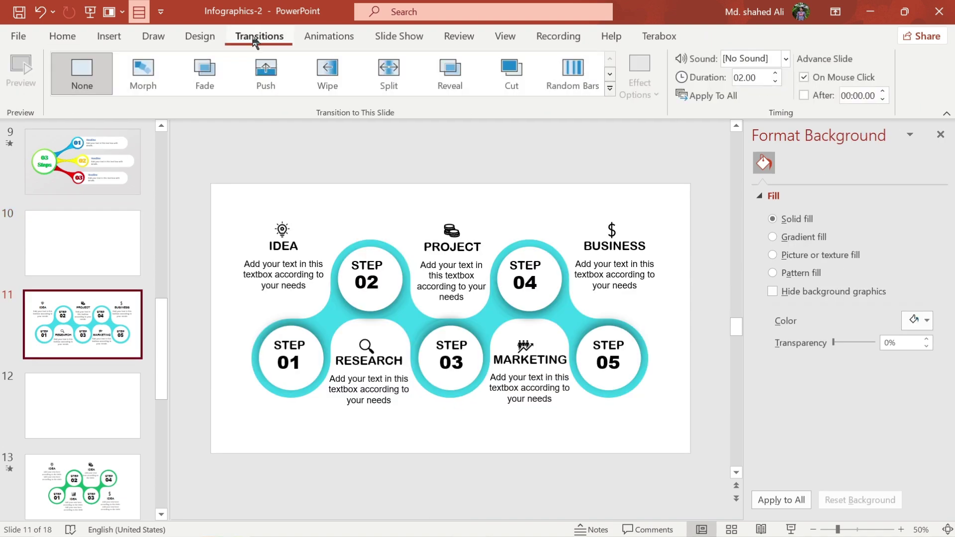